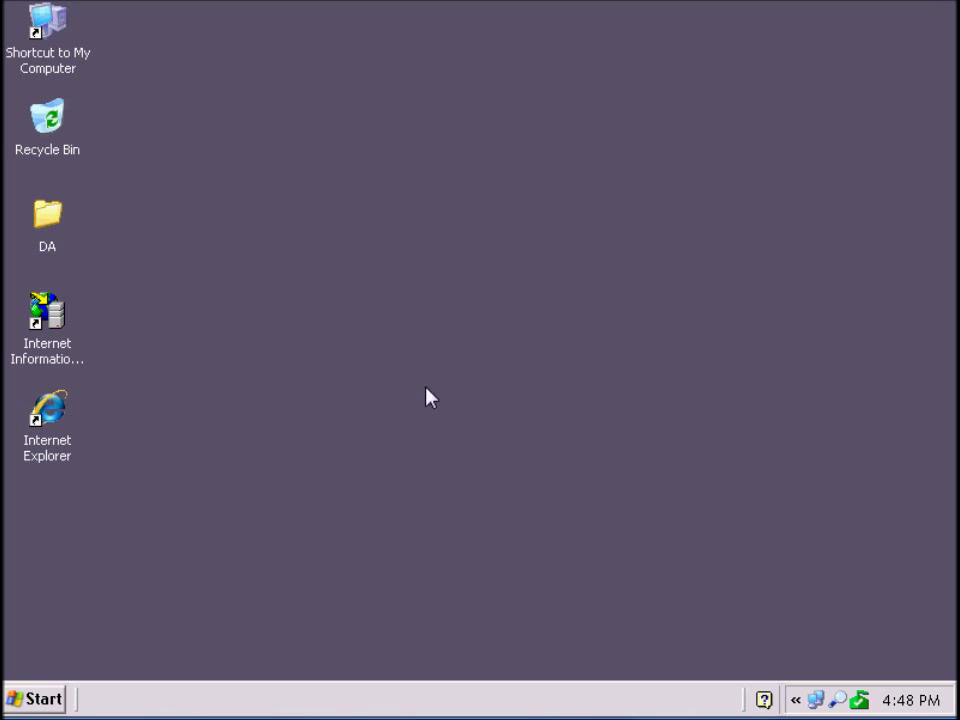
Step: Open the DA folder on the desktop and launch its Setup.exe installer
{"action": "double_click", "coordinate": [56, 219]}
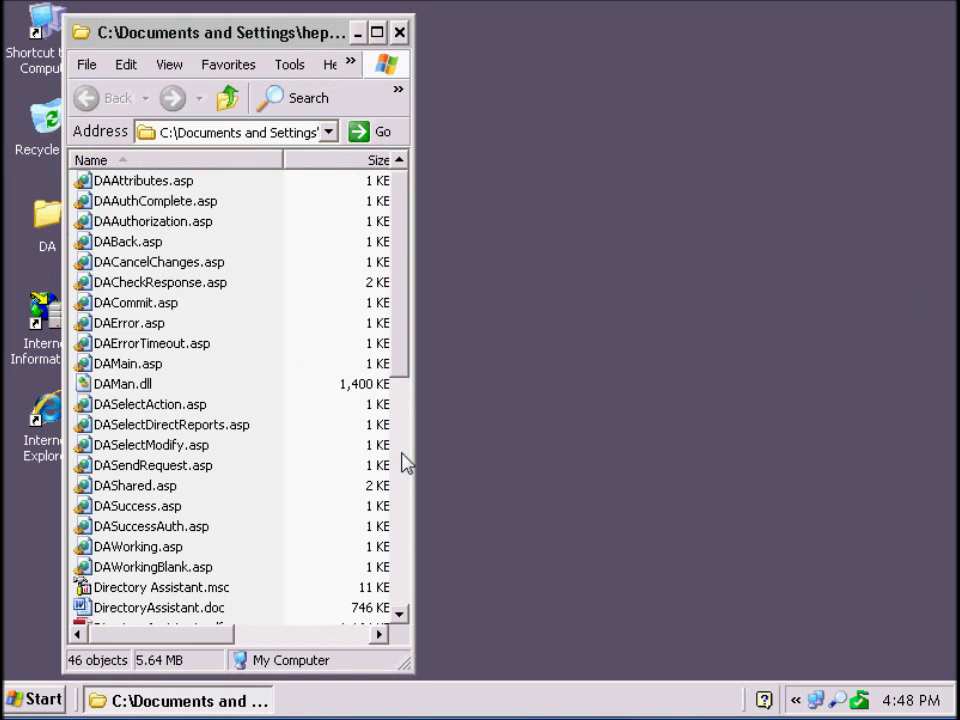
{"action": "left_click", "coordinate": [400, 455]}
{"action": "double_click", "coordinate": [140, 408]}
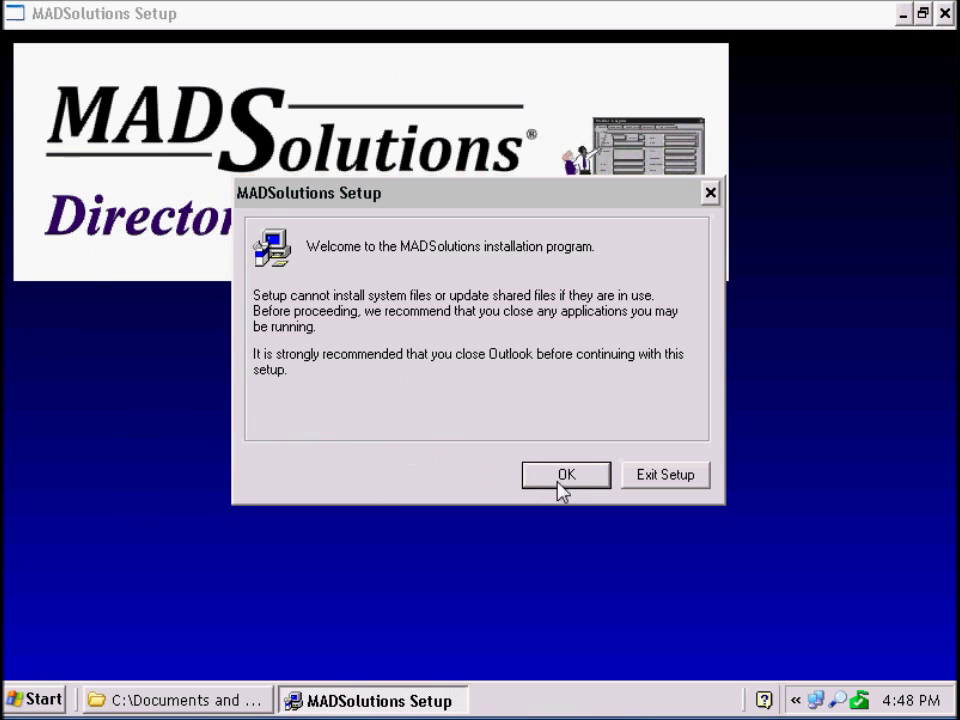
Step: Accept the license agreement and run MADSolutions Setup through to Setup Complete
{"action": "left_click", "coordinate": [562, 476]}
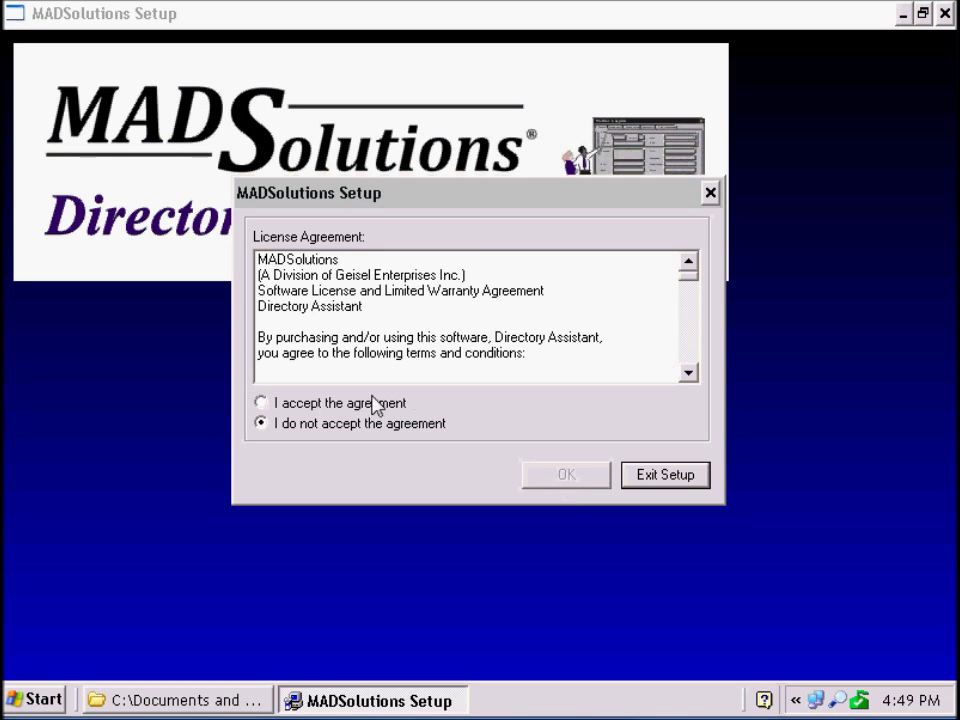
{"action": "left_click", "coordinate": [373, 404]}
{"action": "left_click", "coordinate": [564, 480]}
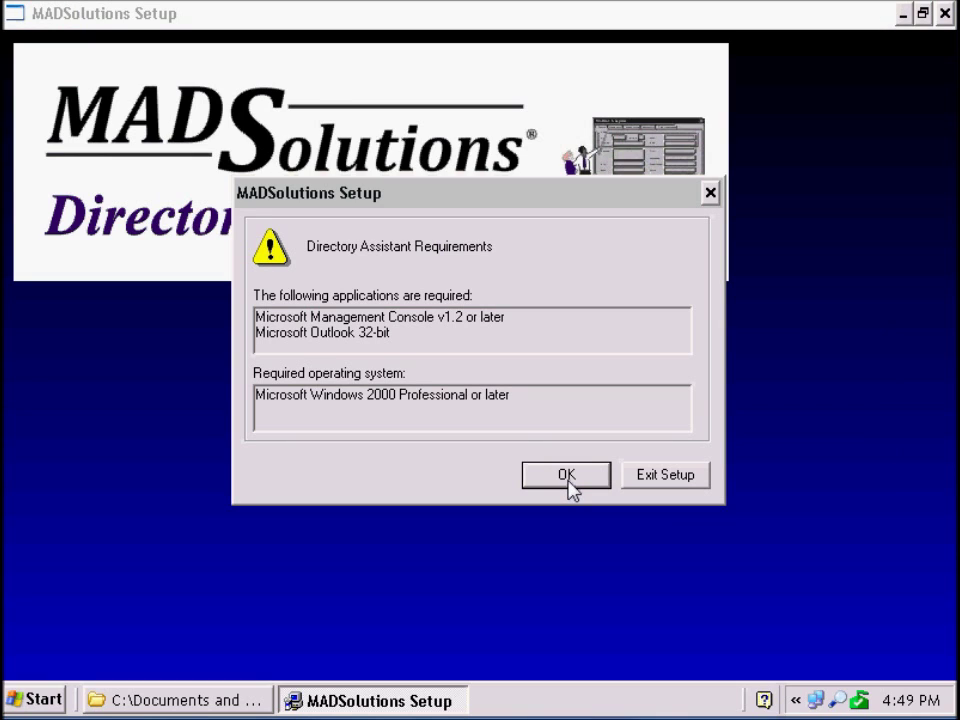
{"action": "left_click", "coordinate": [568, 478]}
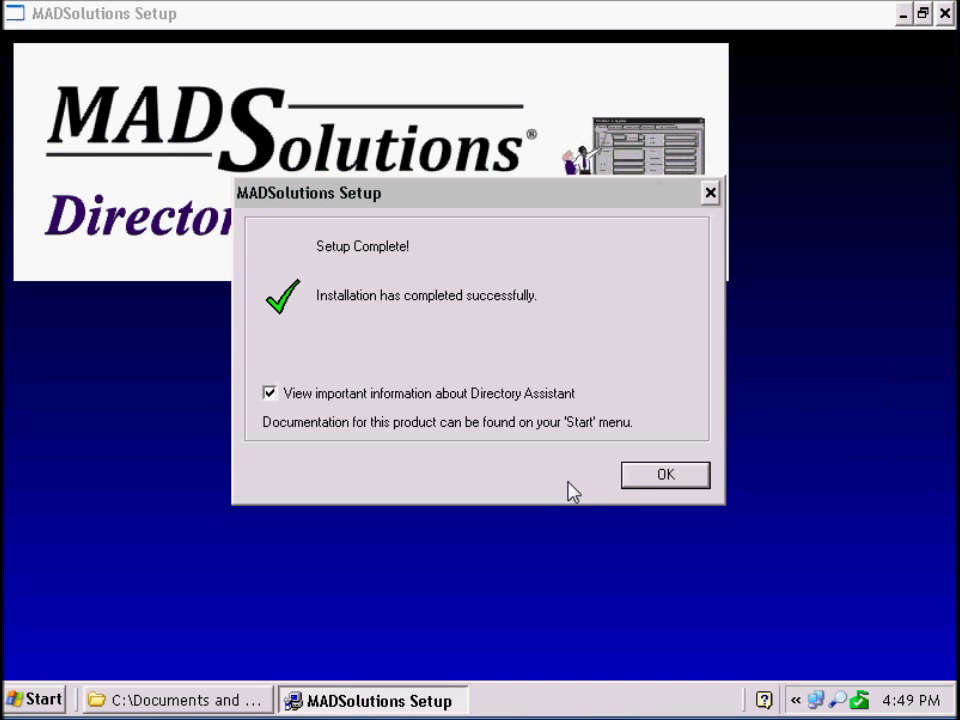
{"action": "left_click", "coordinate": [662, 476]}
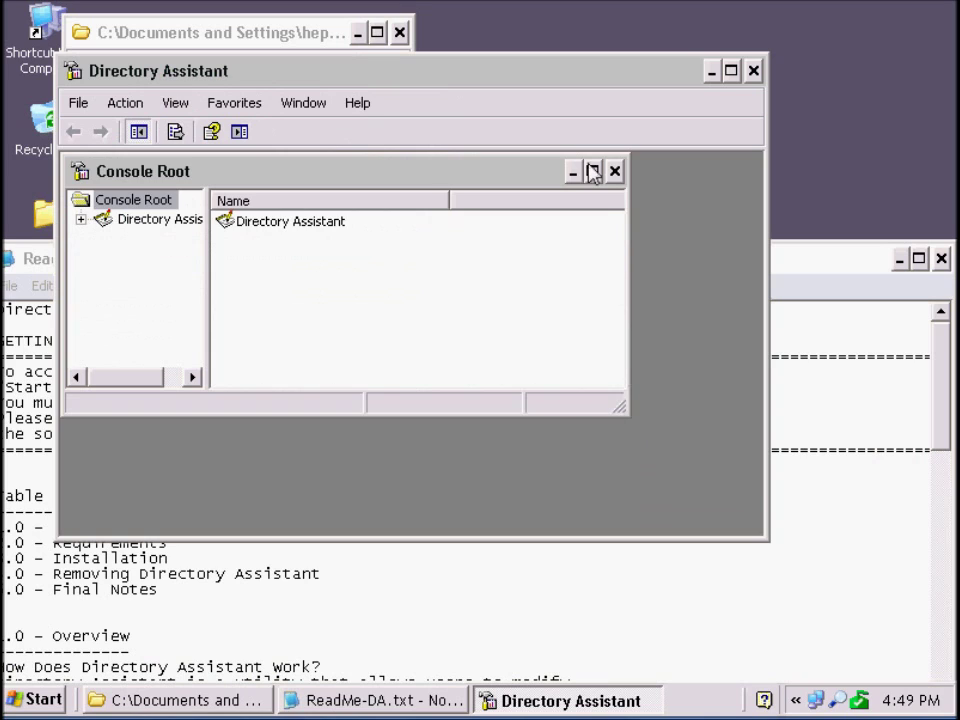
Step: Maximize the console, widen the tree pane and expand Directory Assistant and Internal
{"action": "left_click", "coordinate": [592, 171]}
{"action": "left_click", "coordinate": [731, 70]}
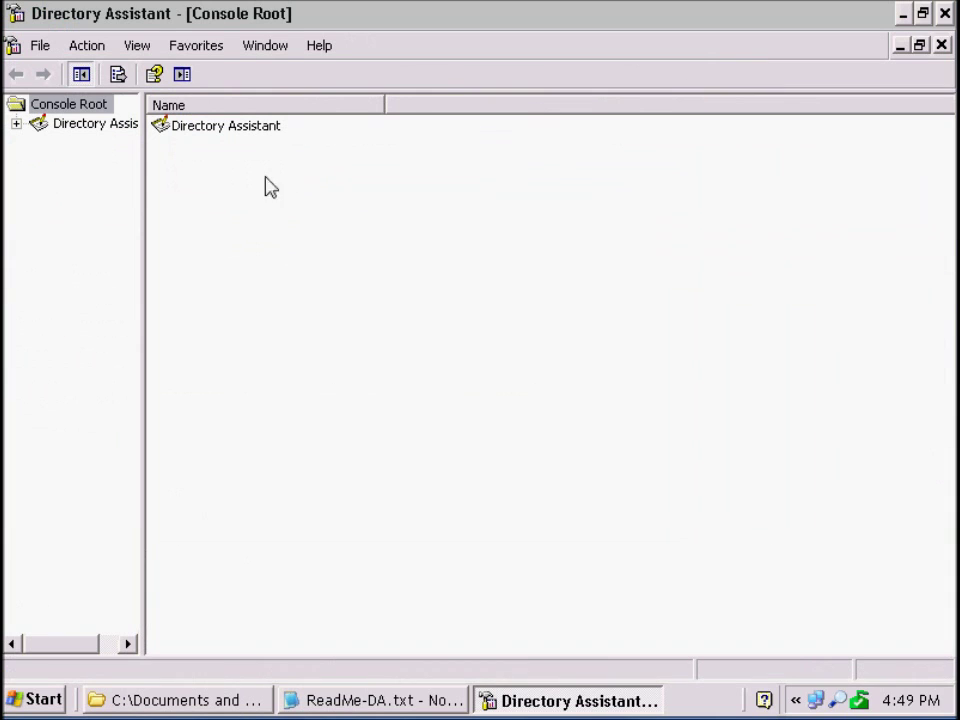
{"action": "left_click_drag", "start_coordinate": [145, 237], "coordinate": [231, 246]}
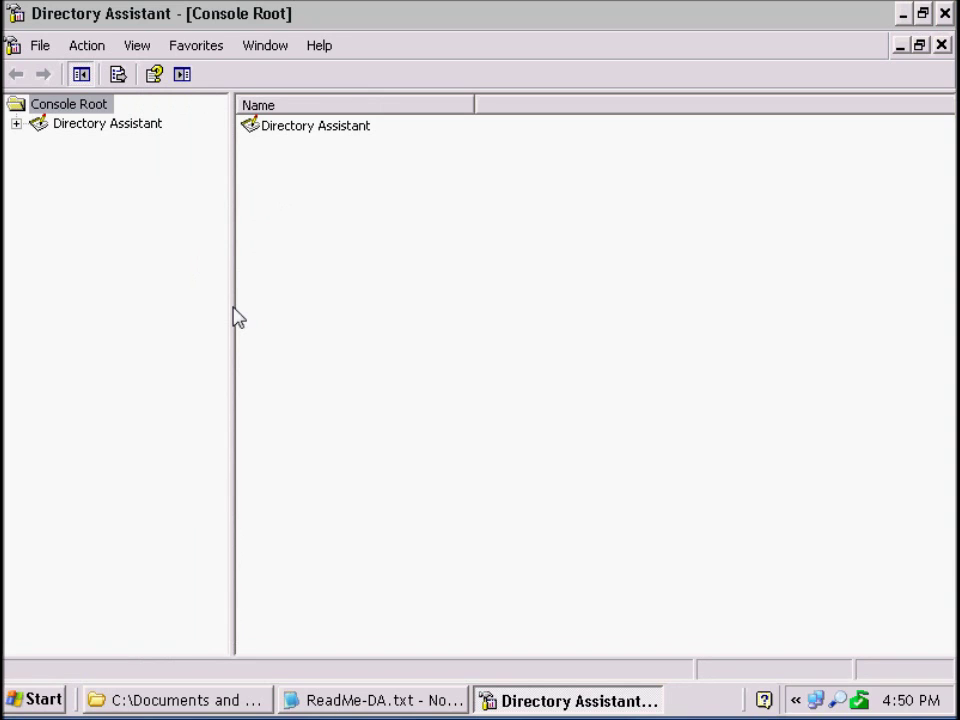
{"action": "left_click", "coordinate": [16, 123]}
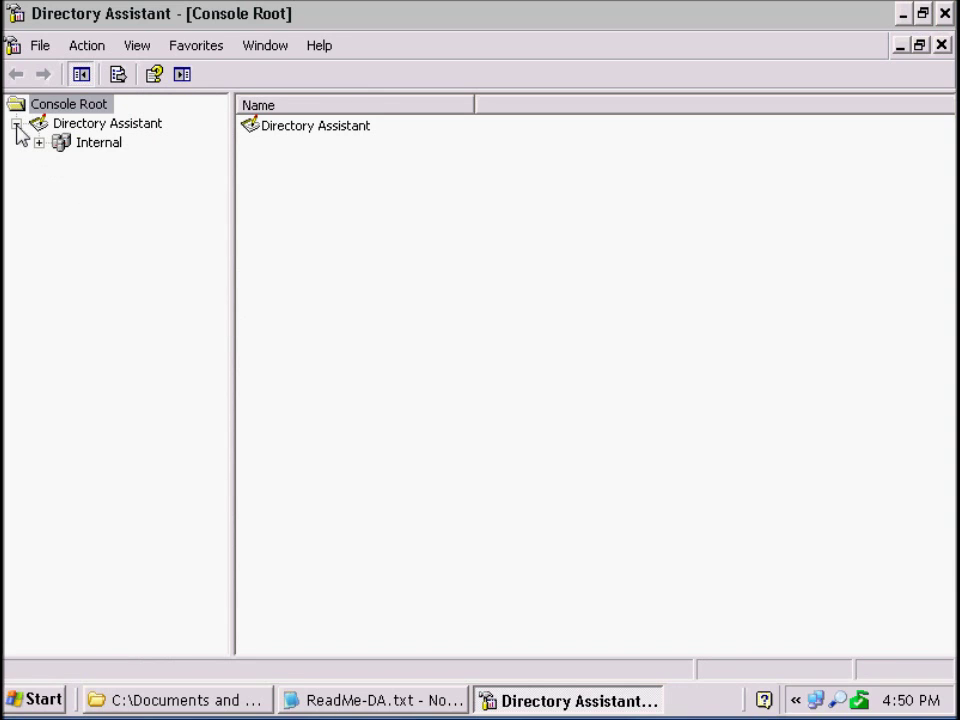
{"action": "left_click", "coordinate": [39, 143]}
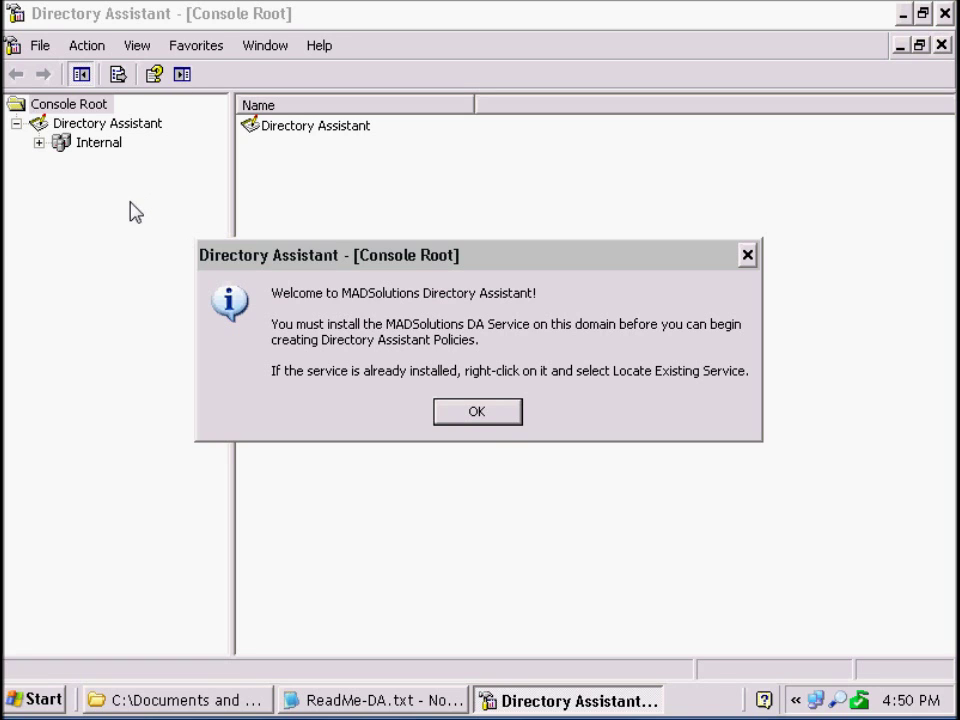
Step: Start installing DA Service from its context menu and acknowledge the permissions note
{"action": "left_click", "coordinate": [480, 413]}
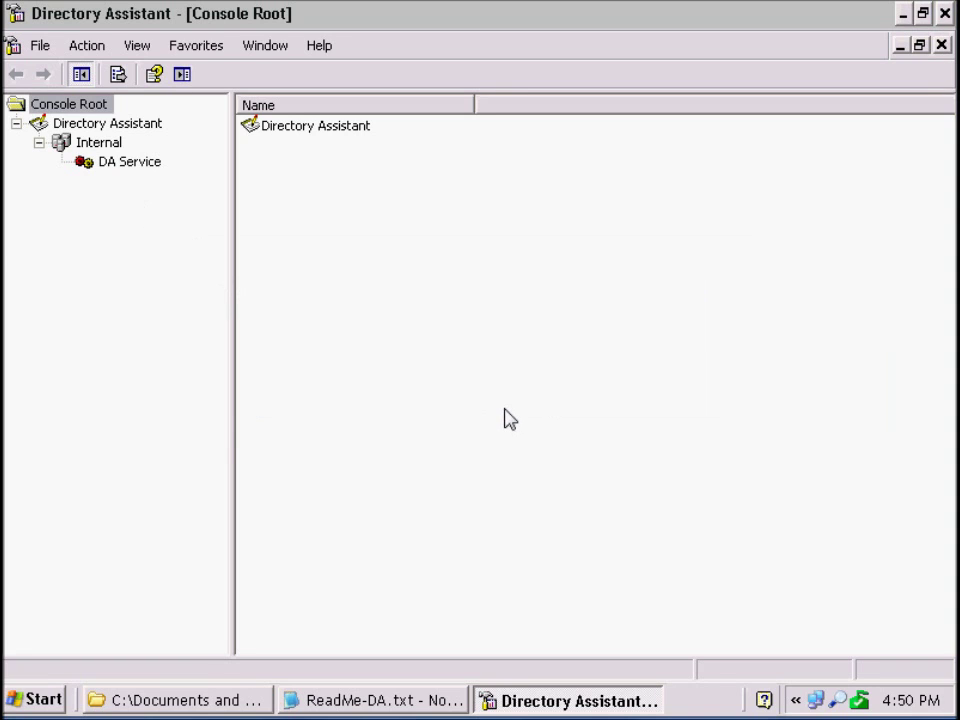
{"action": "left_click", "coordinate": [133, 165]}
{"action": "right_click", "coordinate": [133, 165]}
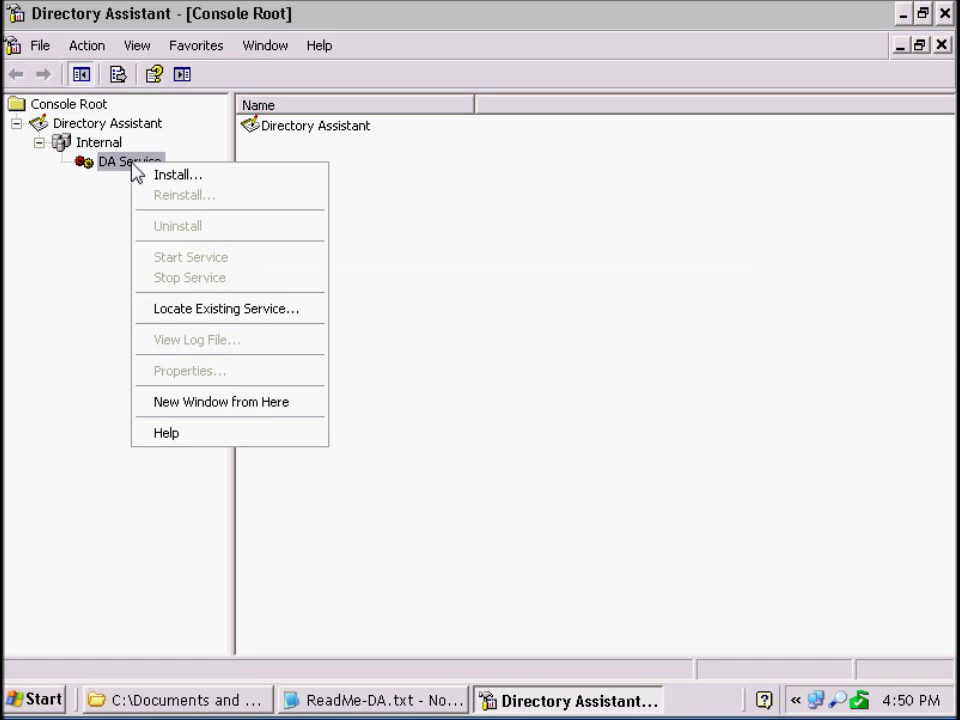
{"action": "left_click", "coordinate": [175, 178]}
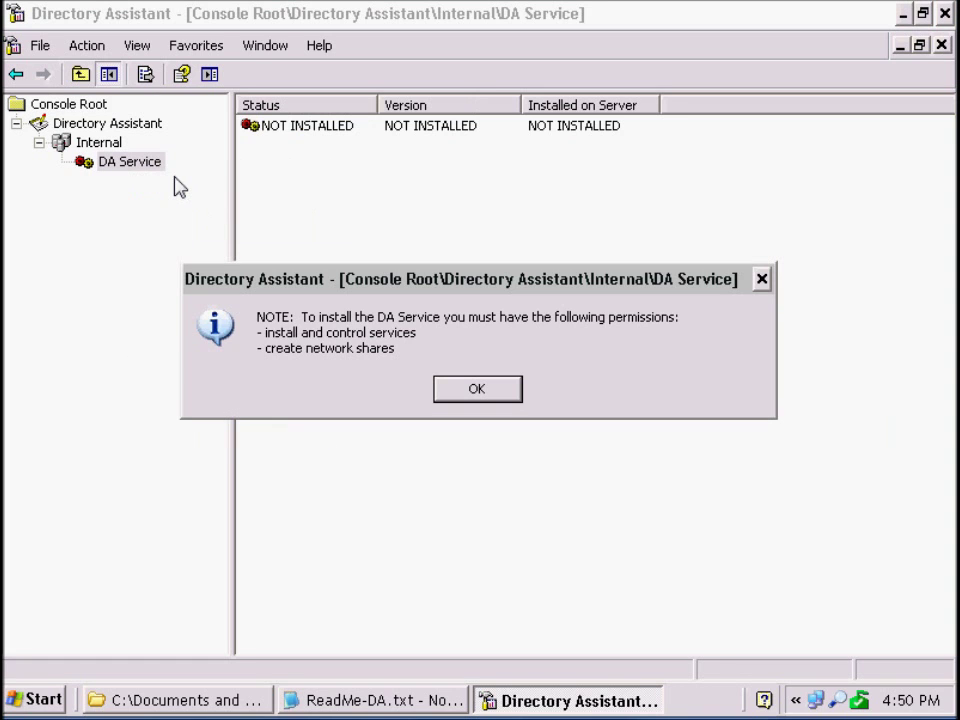
{"action": "left_click", "coordinate": [510, 399]}
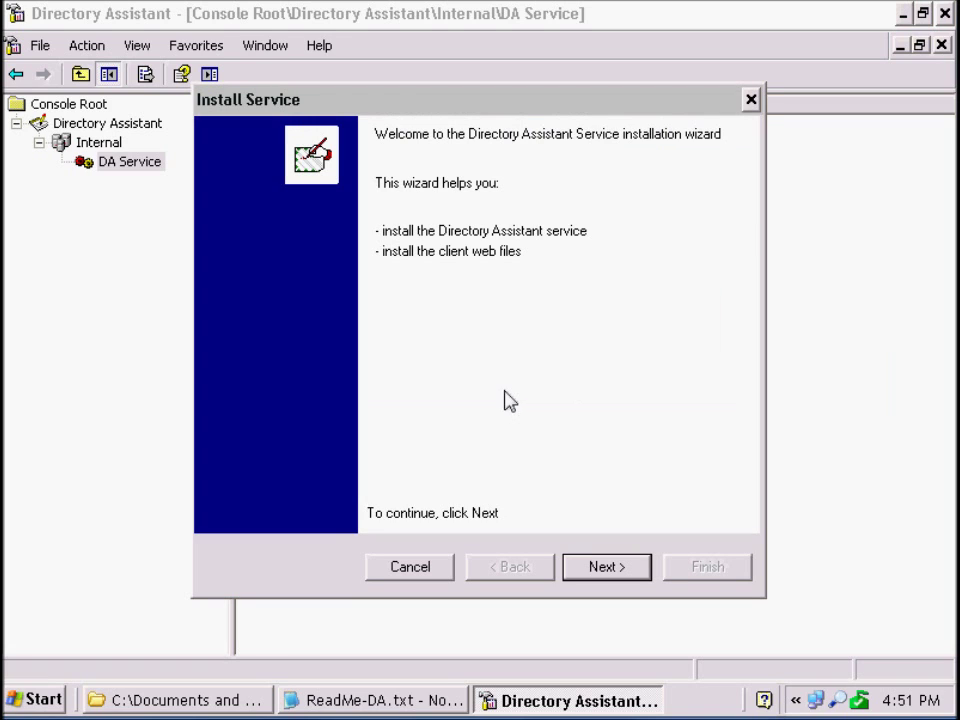
Step: Enter PHOENIX as the service's server and advance to the service account page
{"action": "left_click", "coordinate": [622, 566]}
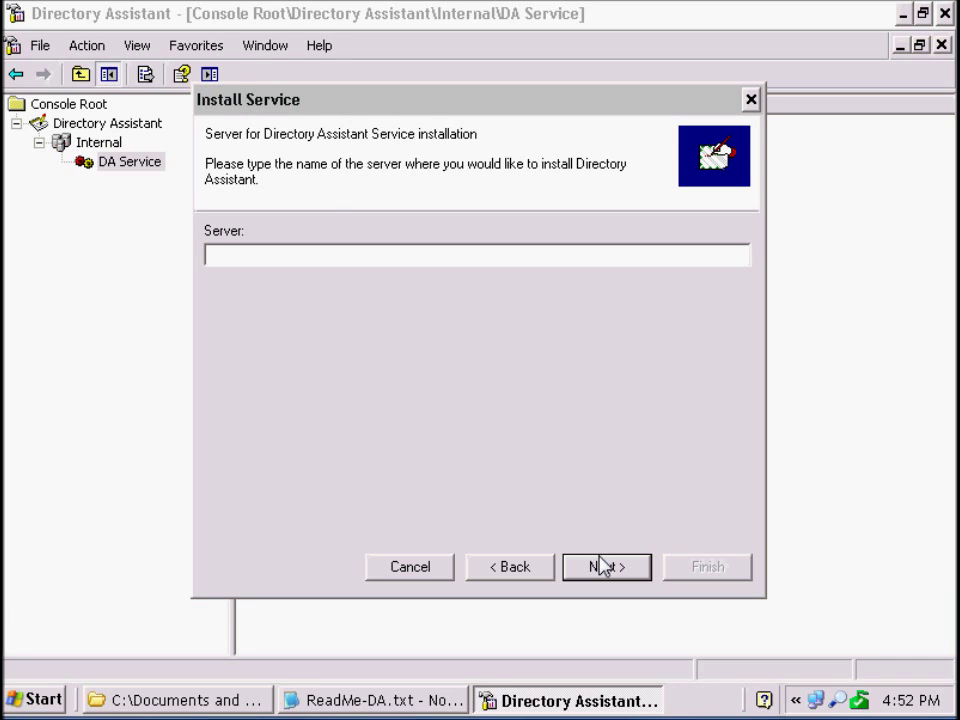
{"action": "left_click", "coordinate": [350, 258]}
{"action": "type", "text": "PHOENIX"}
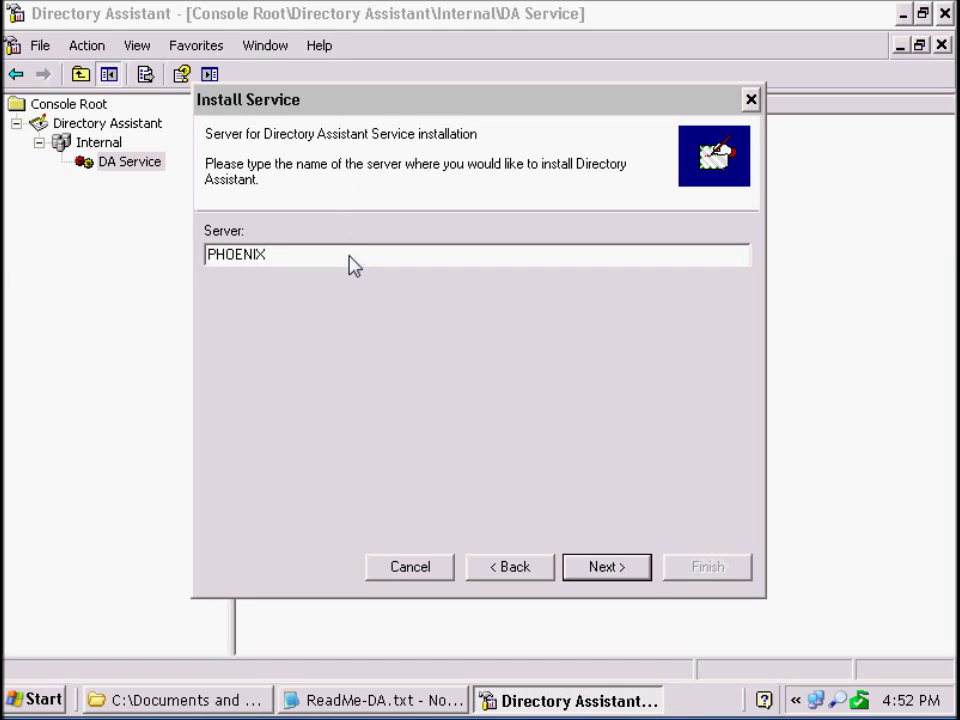
{"action": "left_click", "coordinate": [612, 567]}
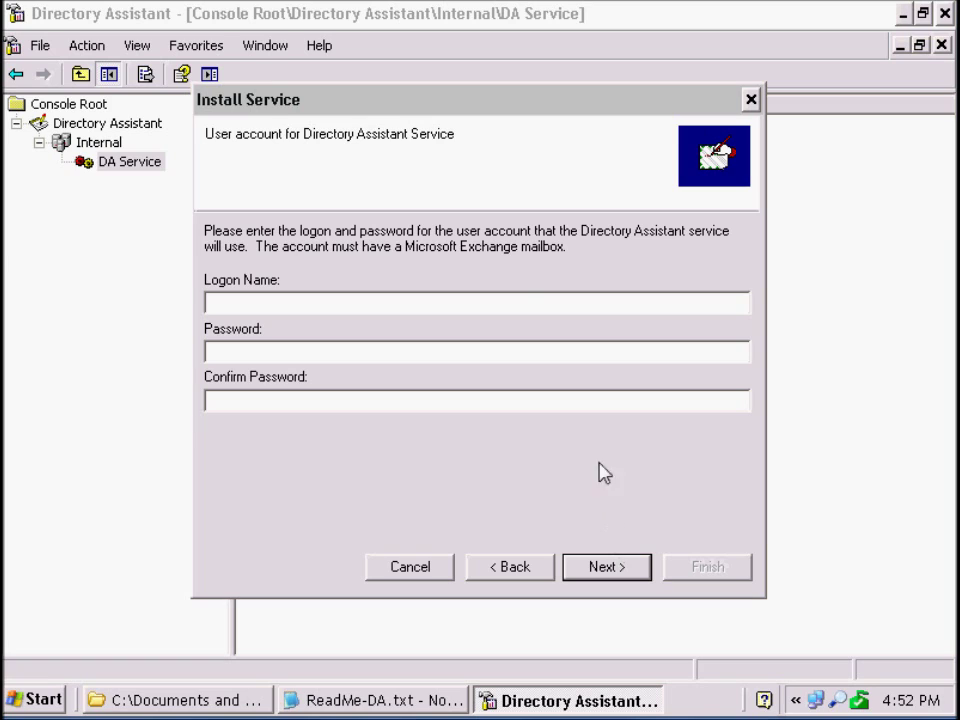
Step: Enter the service account's logon name and password, confirm it, and continue
{"action": "left_click", "coordinate": [534, 312]}
{"action": "key", "text": "Tab"}
{"action": "type", "text": "*********"}
{"action": "key", "text": "Tab"}
{"action": "type", "text": "*********"}
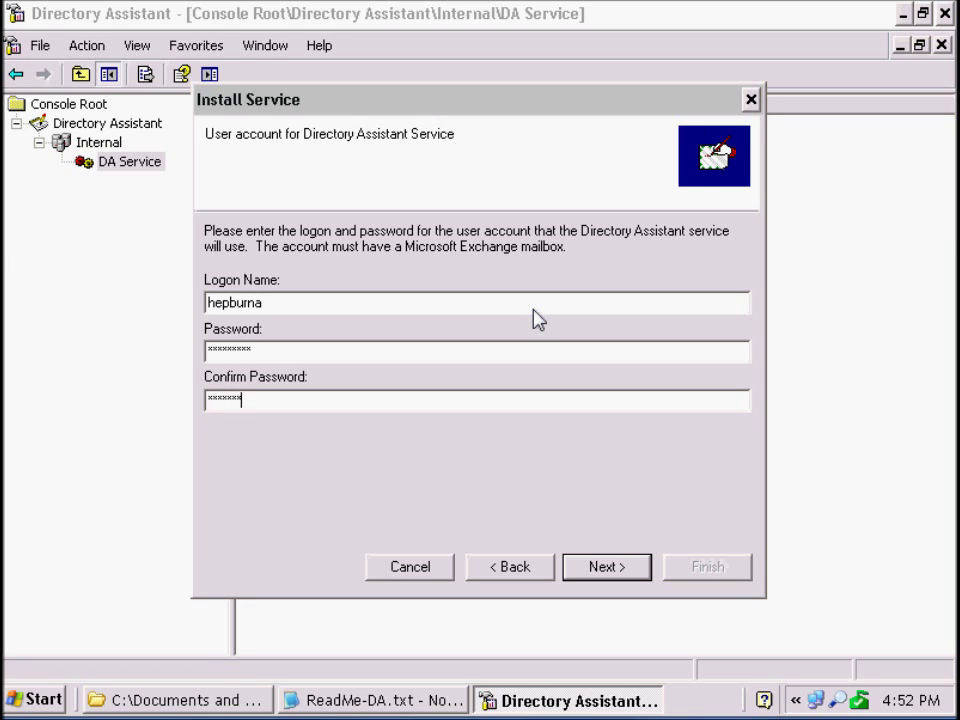
{"action": "left_click", "coordinate": [620, 577]}
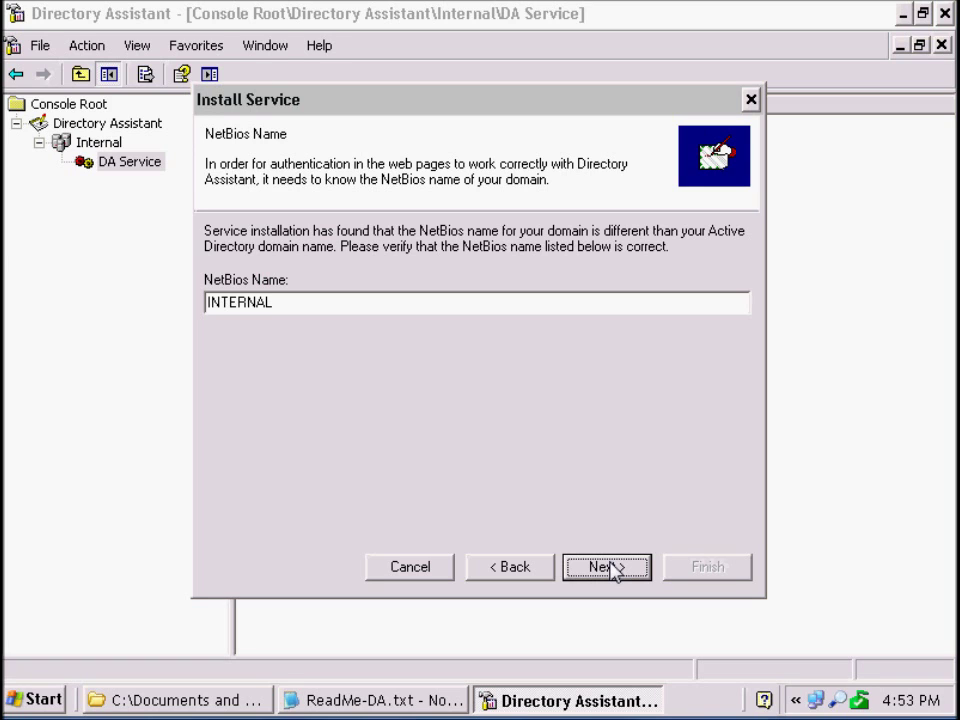
Step: Accept the INTERNAL NetBios name and set PHOENIX as the web files server
{"action": "left_click", "coordinate": [606, 567]}
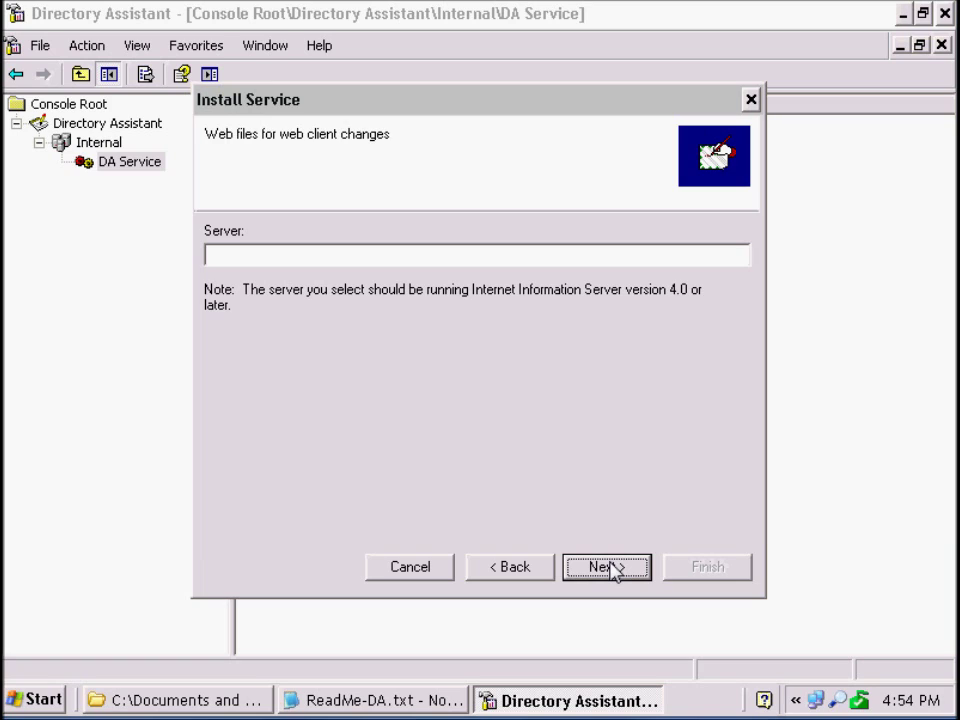
{"action": "left_click", "coordinate": [491, 256]}
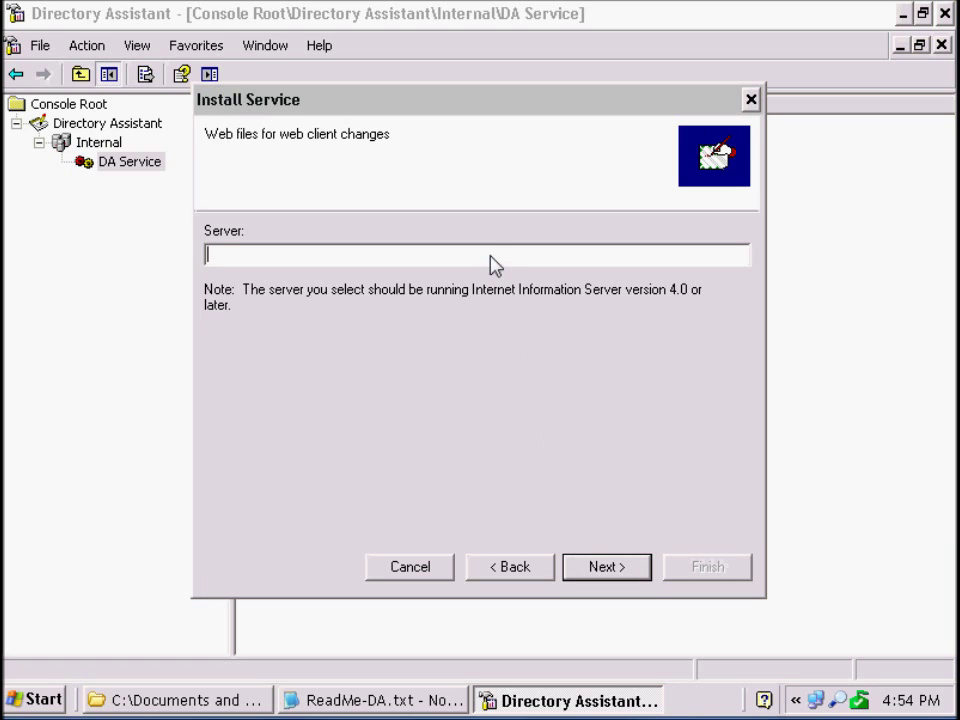
{"action": "type", "text": "PHOENIX"}
{"action": "left_click", "coordinate": [623, 568]}
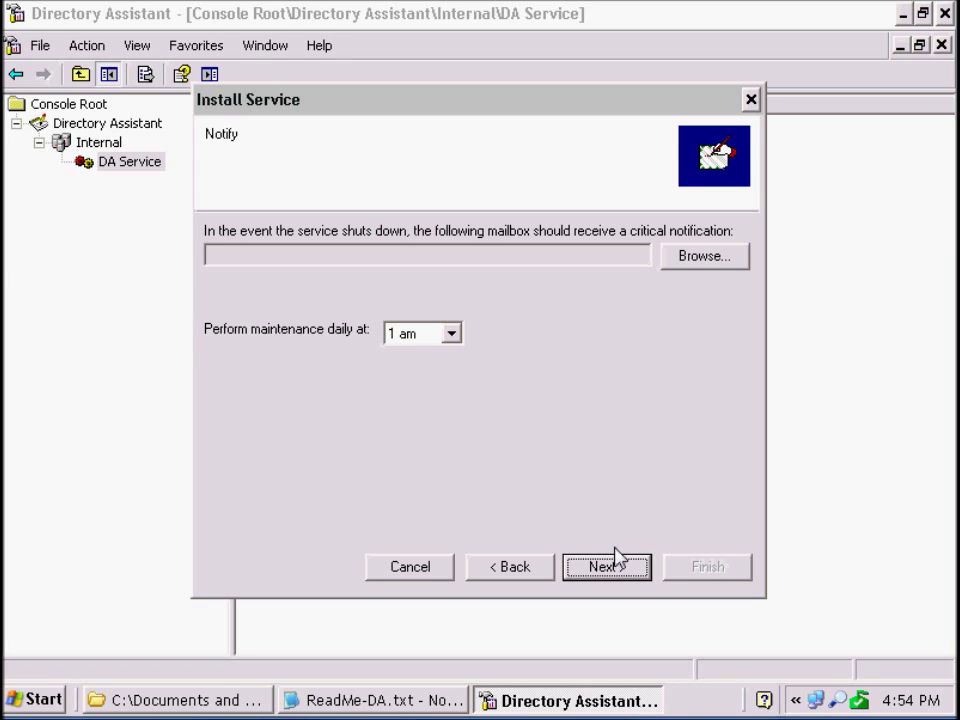
Step: Choose the service account user's mailbox to receive critical shutdown notifications
{"action": "left_click", "coordinate": [727, 265]}
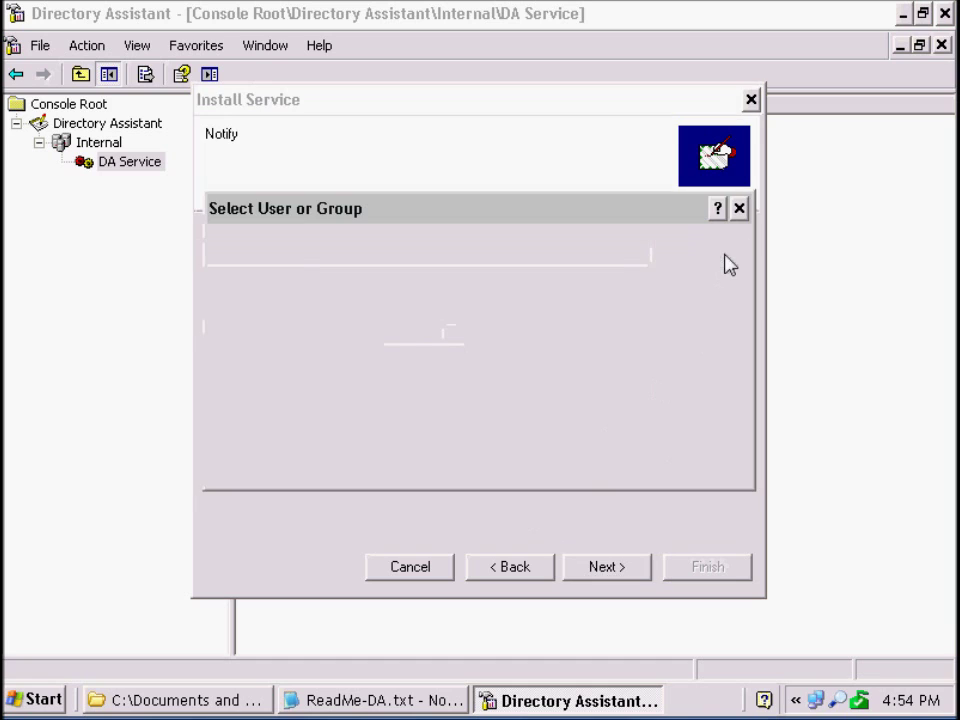
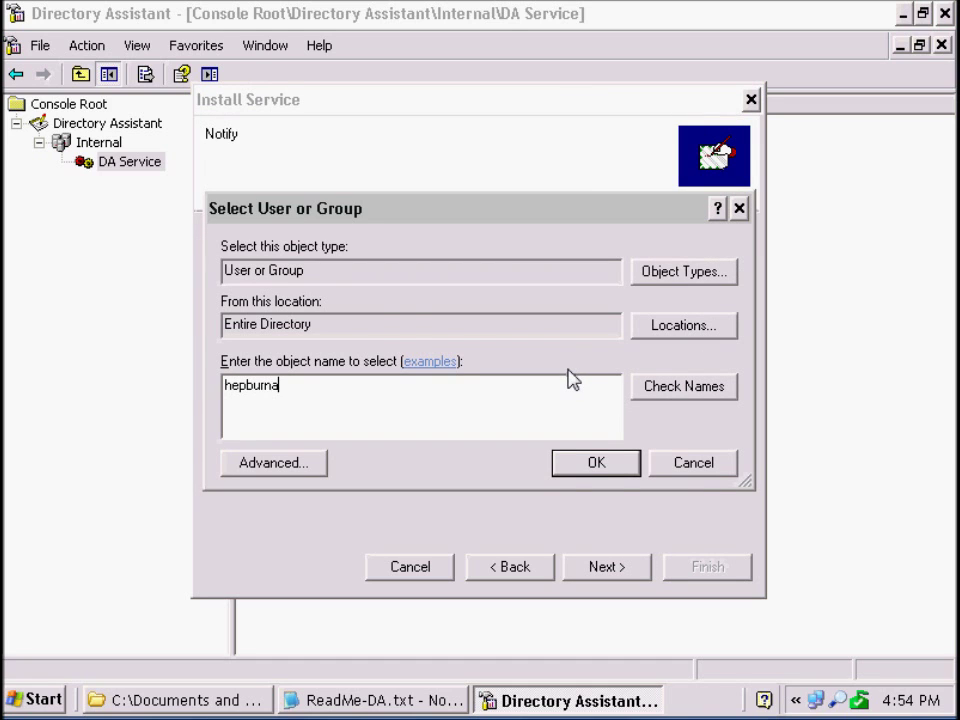
{"action": "key", "text": "Return"}
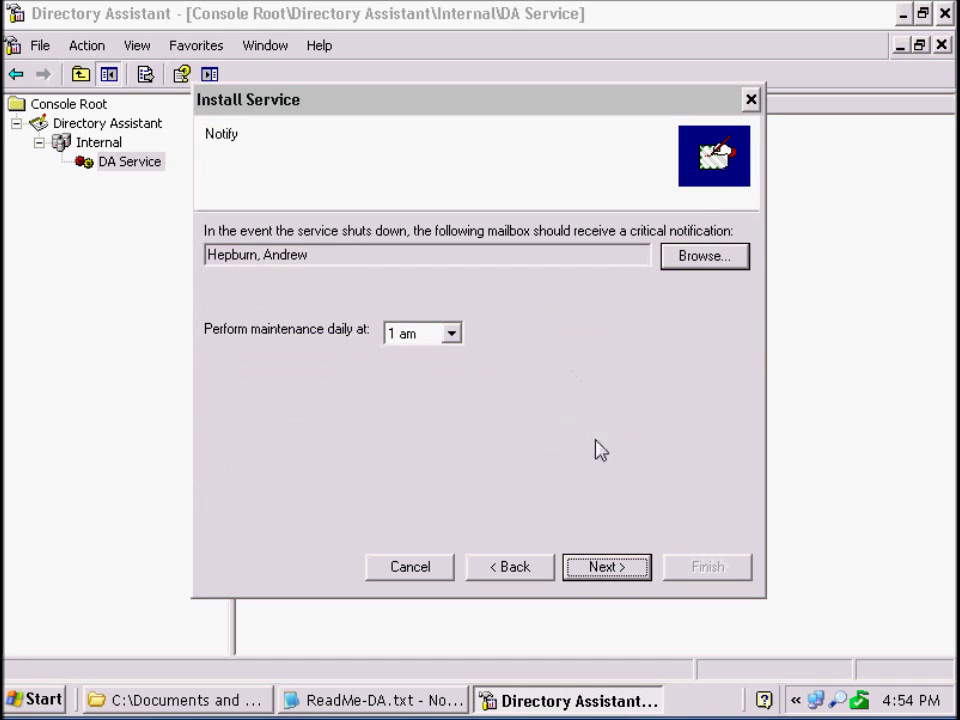
Step: Advance past the Notify and Summary pages to install the DA service on PHOENIX
{"action": "left_click", "coordinate": [591, 568]}
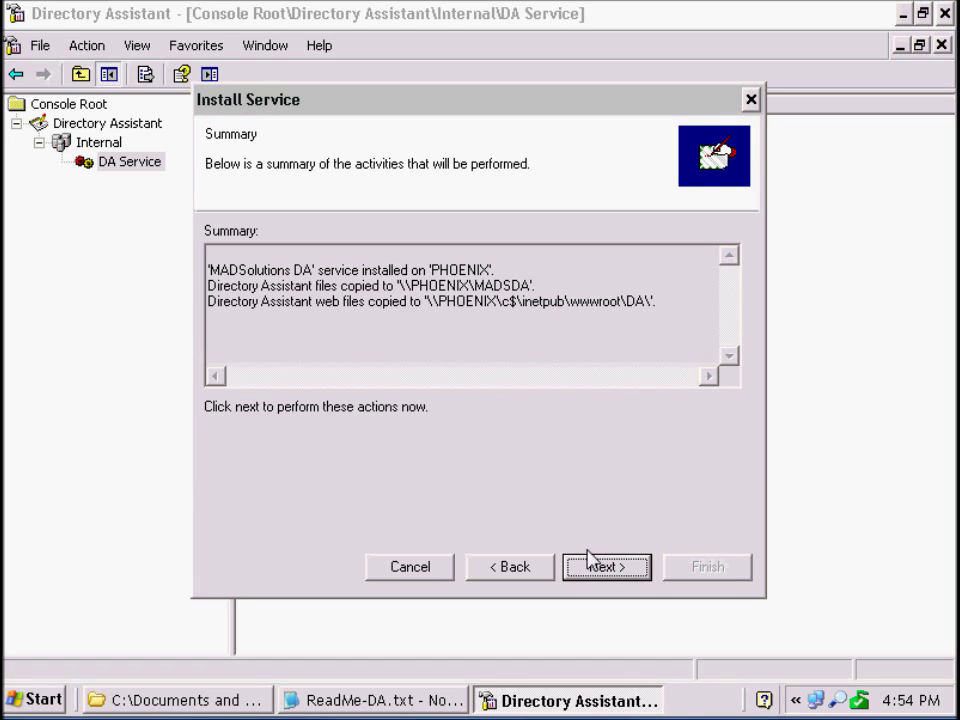
{"action": "left_click", "coordinate": [610, 574]}
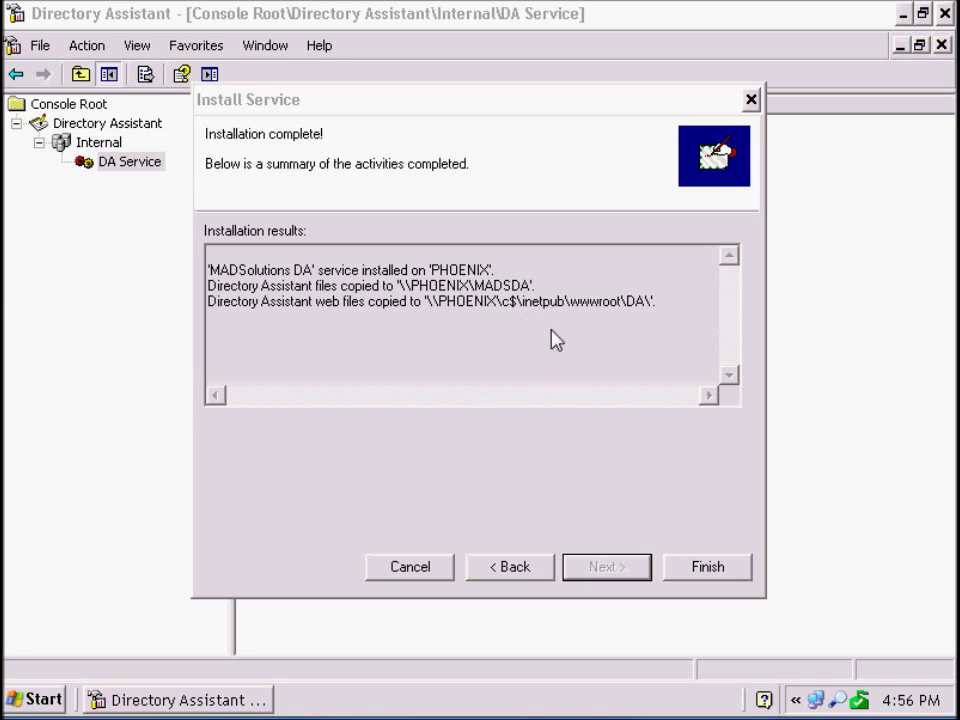
Step: Finish the wizard, acknowledge the security warning and minimize the Directory Assistant console
{"action": "left_click", "coordinate": [726, 571]}
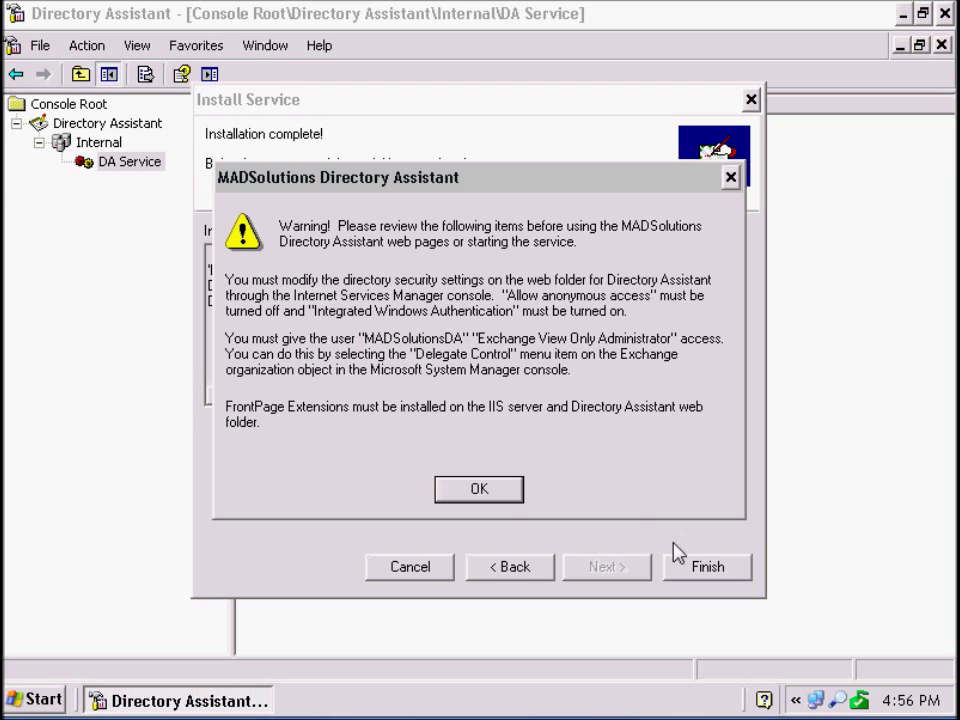
{"action": "left_click", "coordinate": [493, 496]}
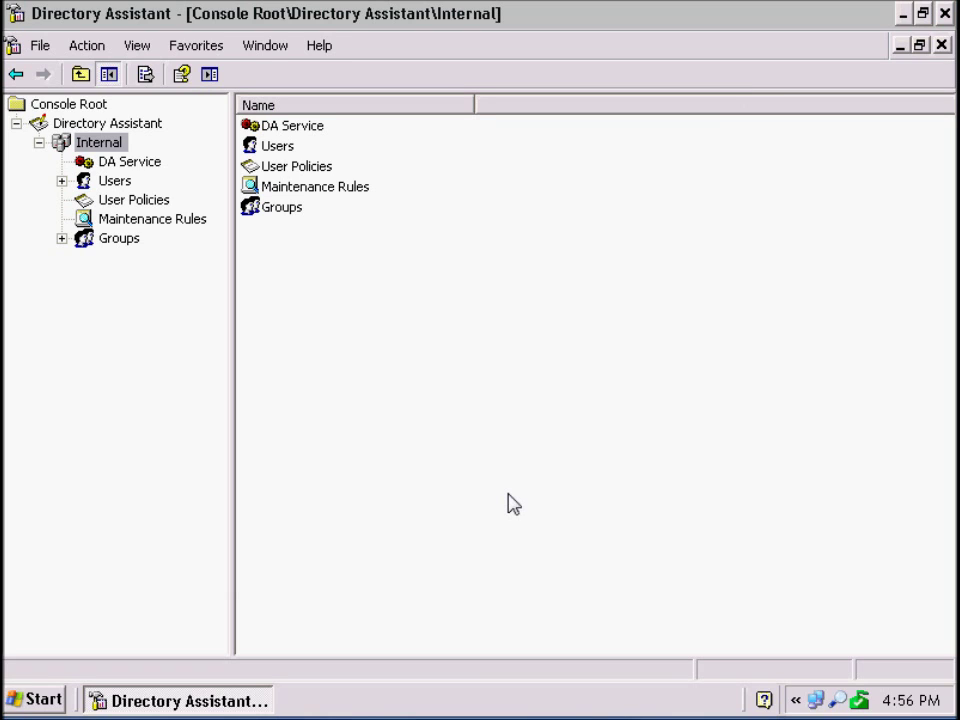
{"action": "left_click", "coordinate": [903, 14]}
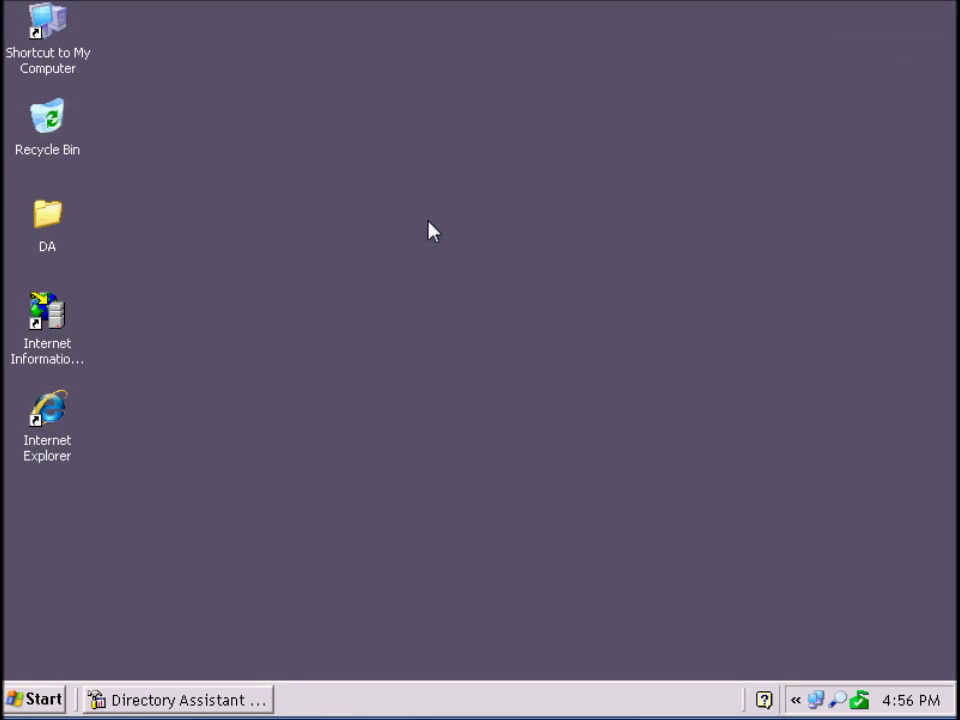
{"action": "double_click", "coordinate": [40, 313]}
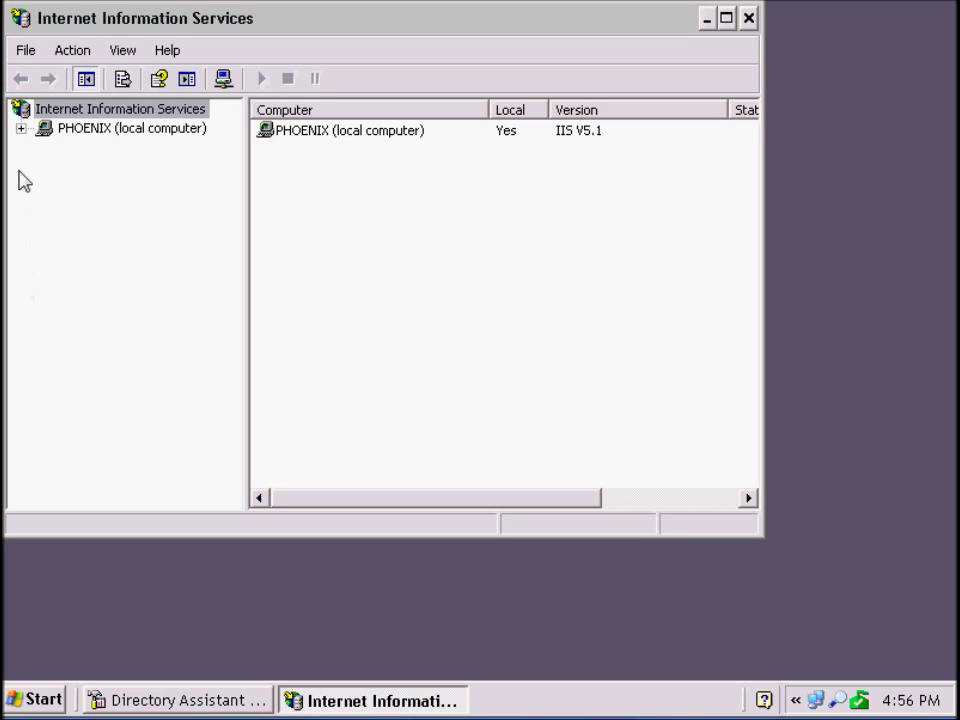
{"action": "left_click", "coordinate": [20, 128]}
{"action": "left_click", "coordinate": [43, 147]}
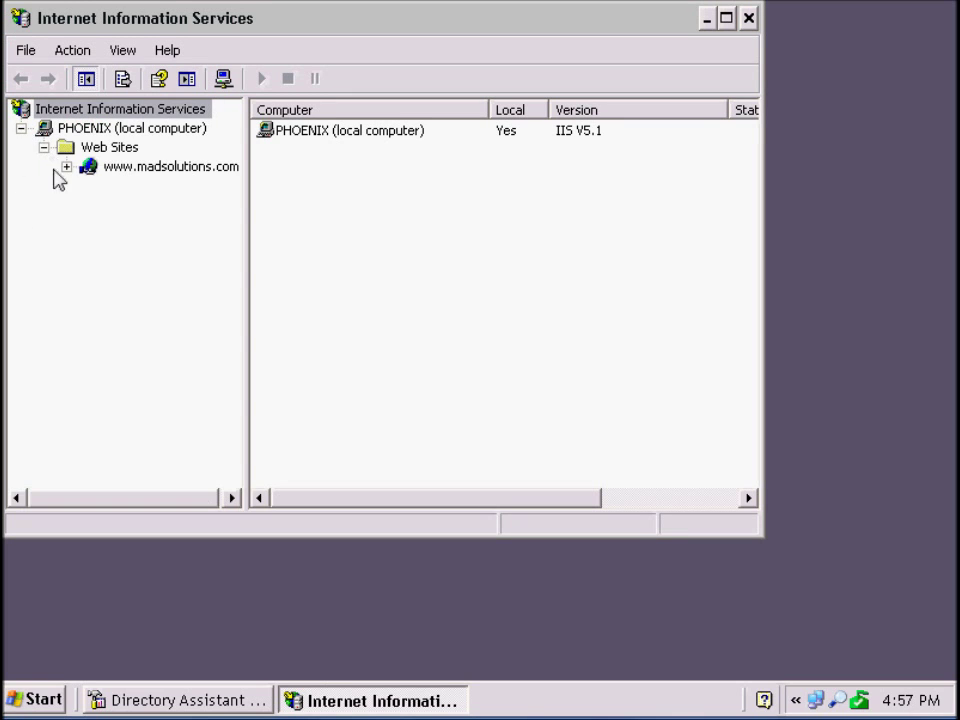
{"action": "left_click", "coordinate": [66, 166]}
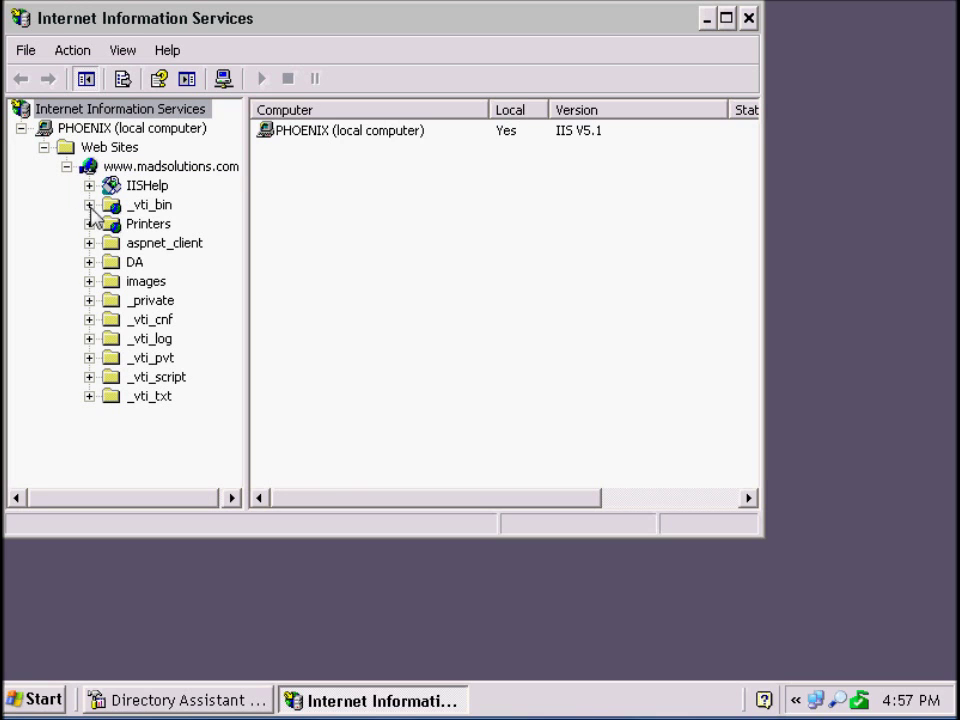
{"action": "left_click", "coordinate": [136, 264]}
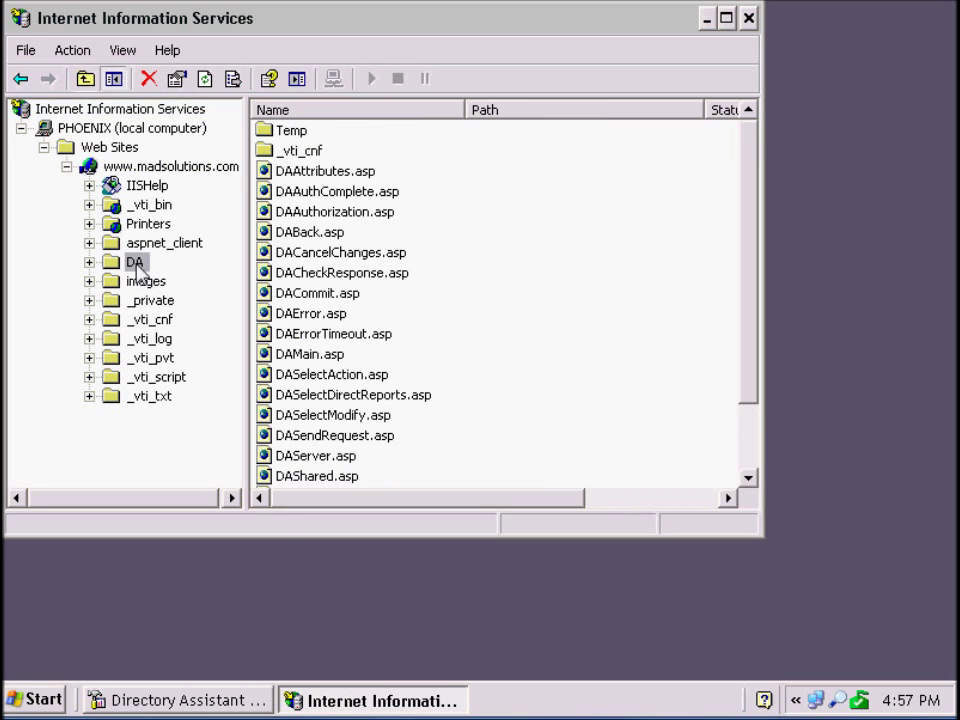
{"action": "right_click", "coordinate": [136, 266]}
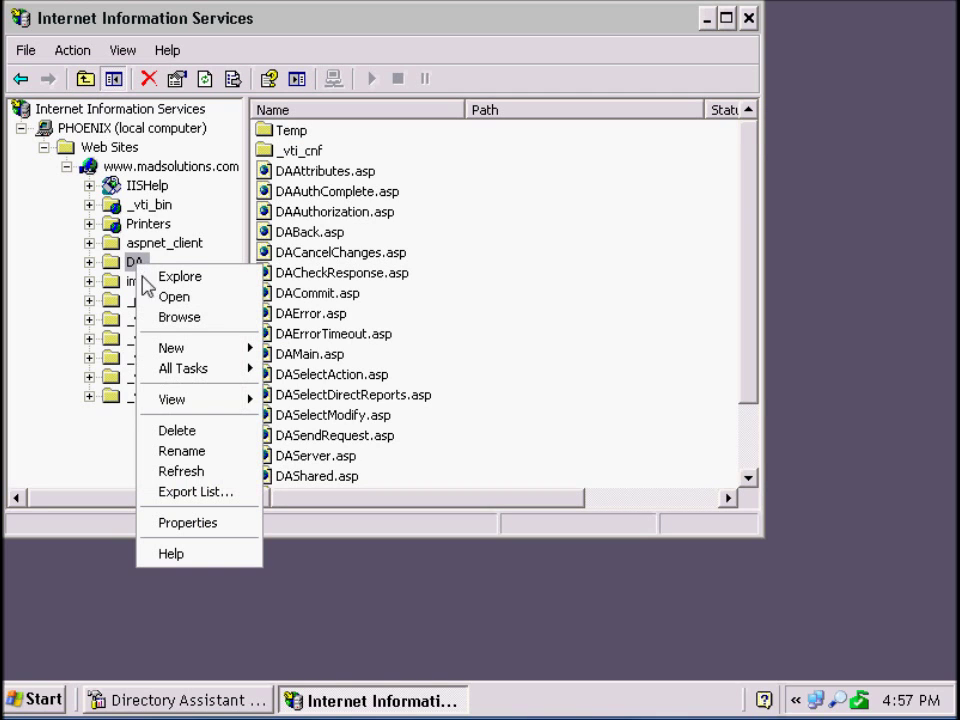
Step: Set the DA folder's Directory Security to Integrated Windows authentication only, then close IIS Manager
{"action": "left_click", "coordinate": [204, 524]}
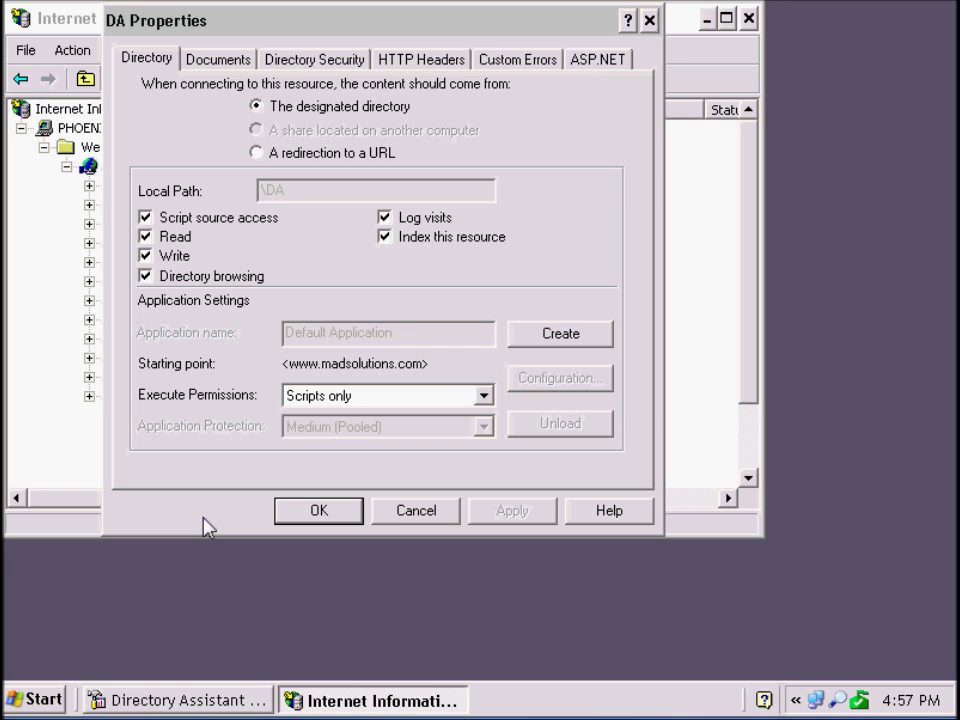
{"action": "left_click", "coordinate": [300, 58]}
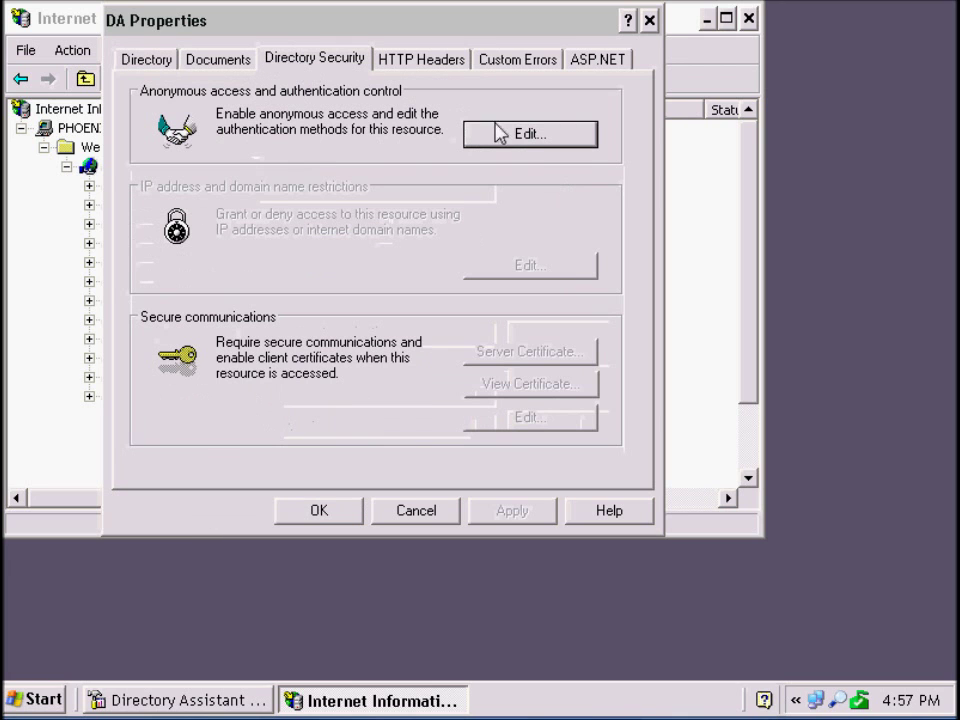
{"action": "left_click", "coordinate": [543, 140]}
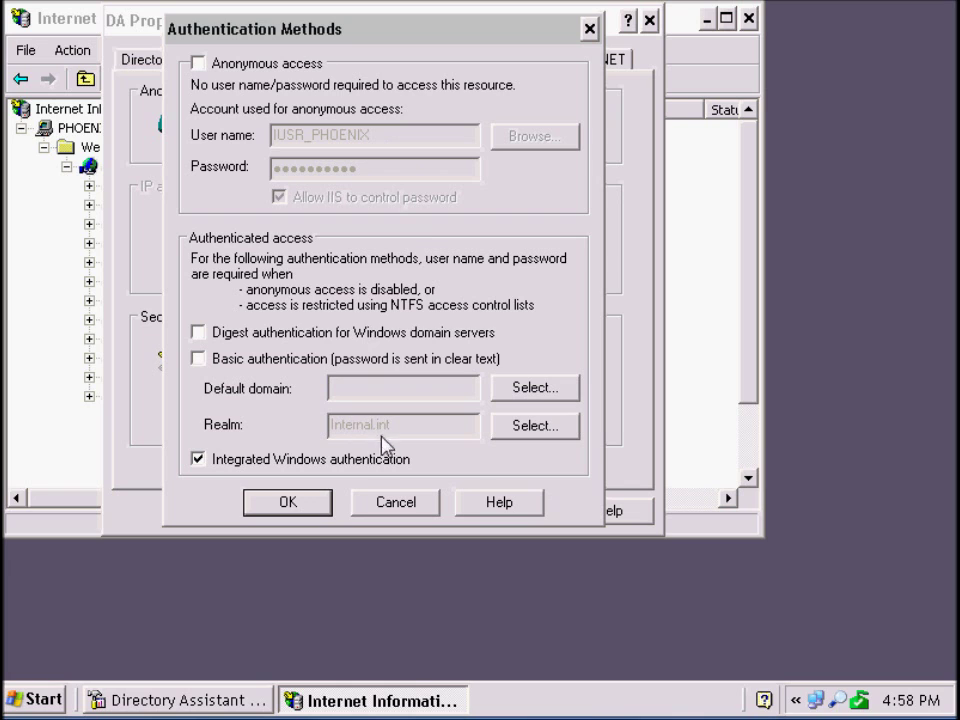
{"action": "left_click", "coordinate": [323, 501]}
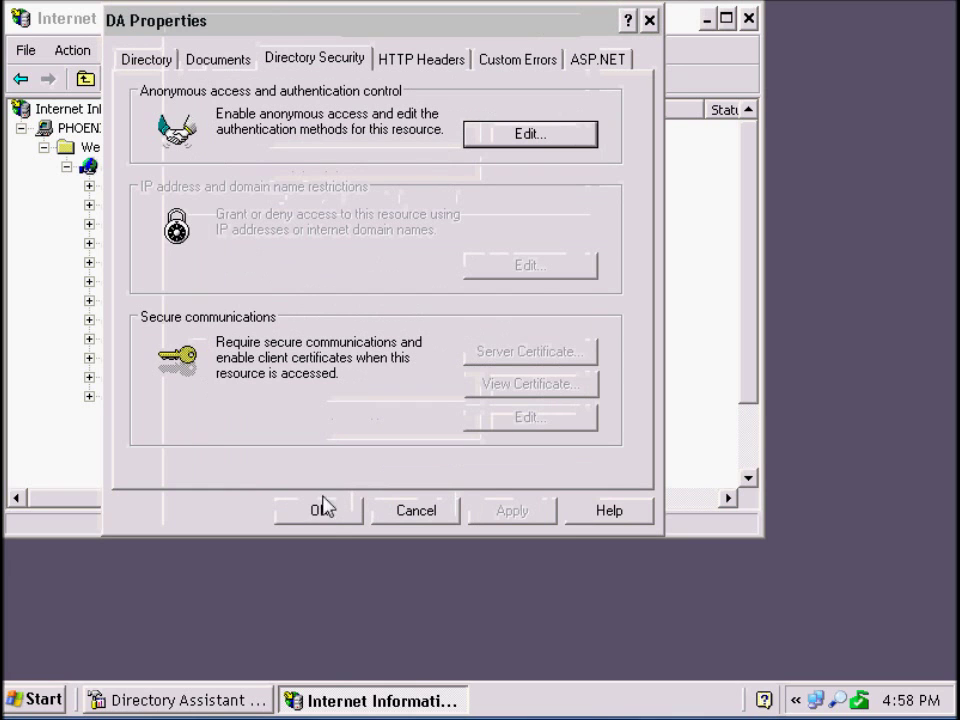
{"action": "left_click", "coordinate": [329, 511]}
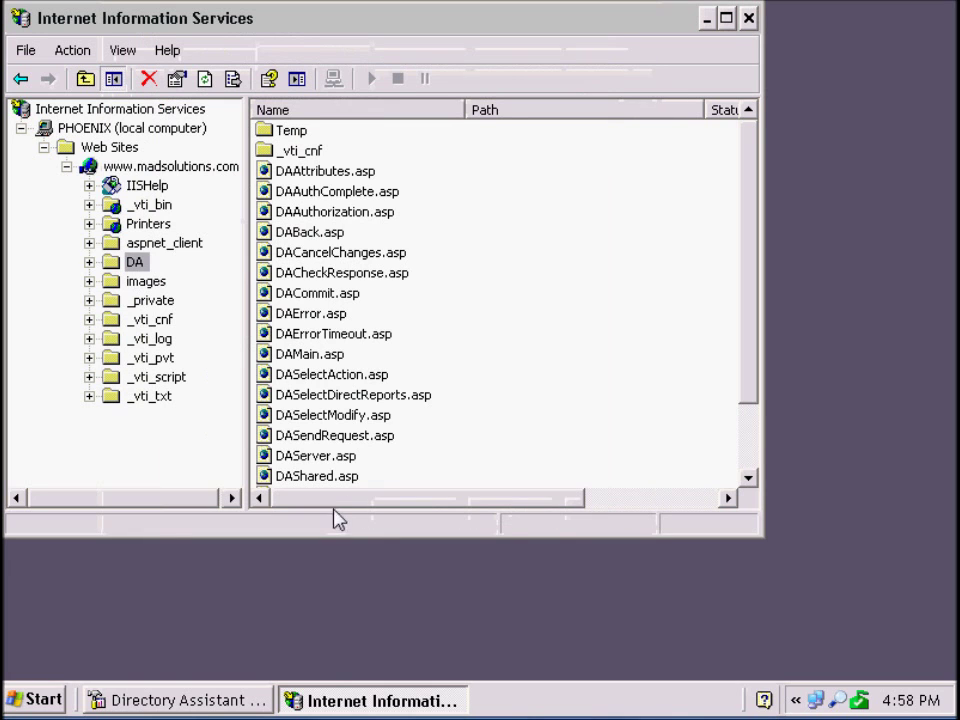
{"action": "left_click", "coordinate": [748, 18]}
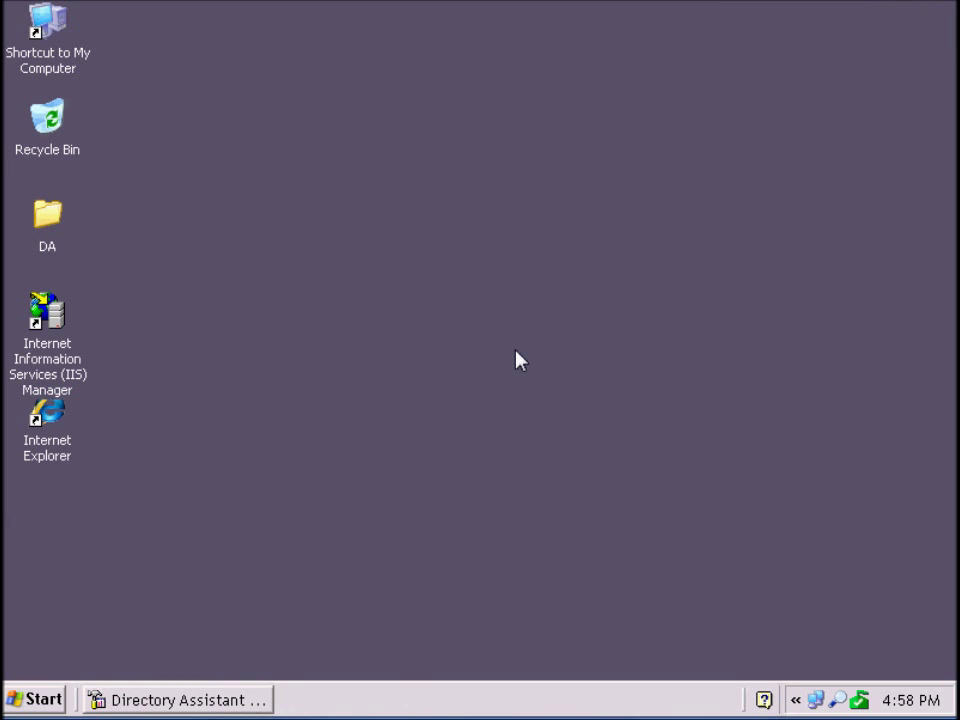
Step: Start the stopped DA Service on PHOENIX so it shows Running, then minimize the console
{"action": "left_click", "coordinate": [231, 704]}
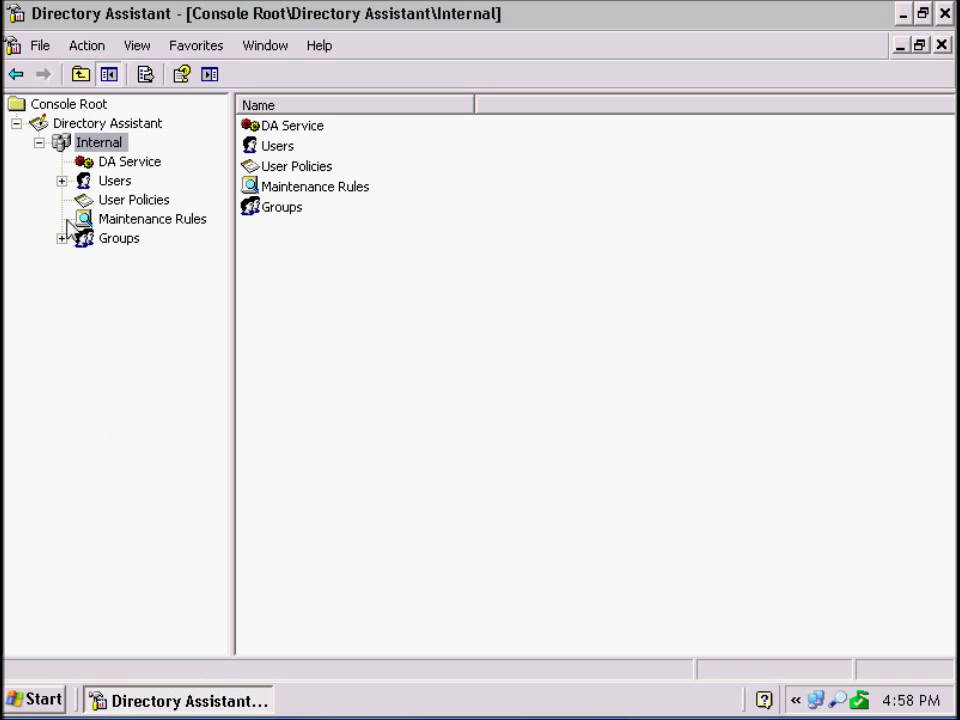
{"action": "left_click", "coordinate": [122, 164]}
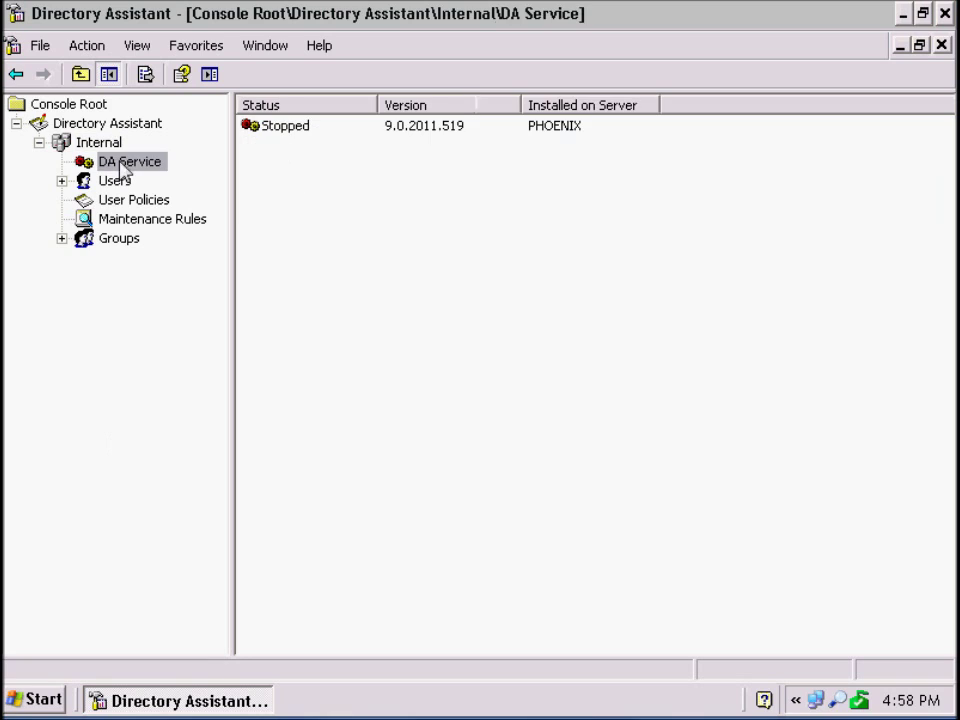
{"action": "right_click", "coordinate": [289, 127]}
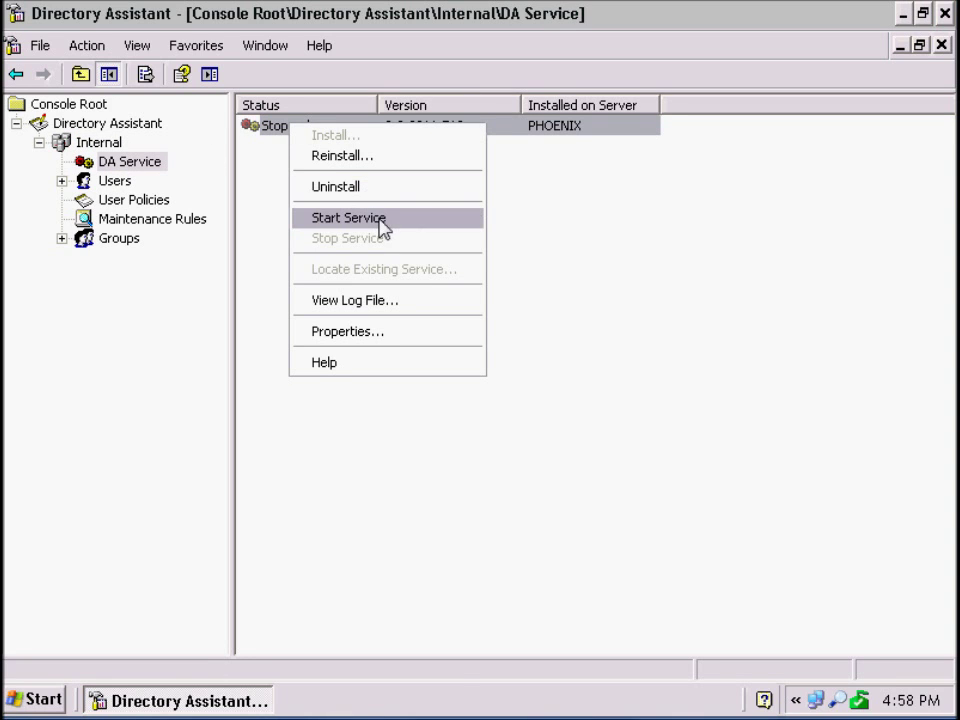
{"action": "left_click", "coordinate": [380, 220]}
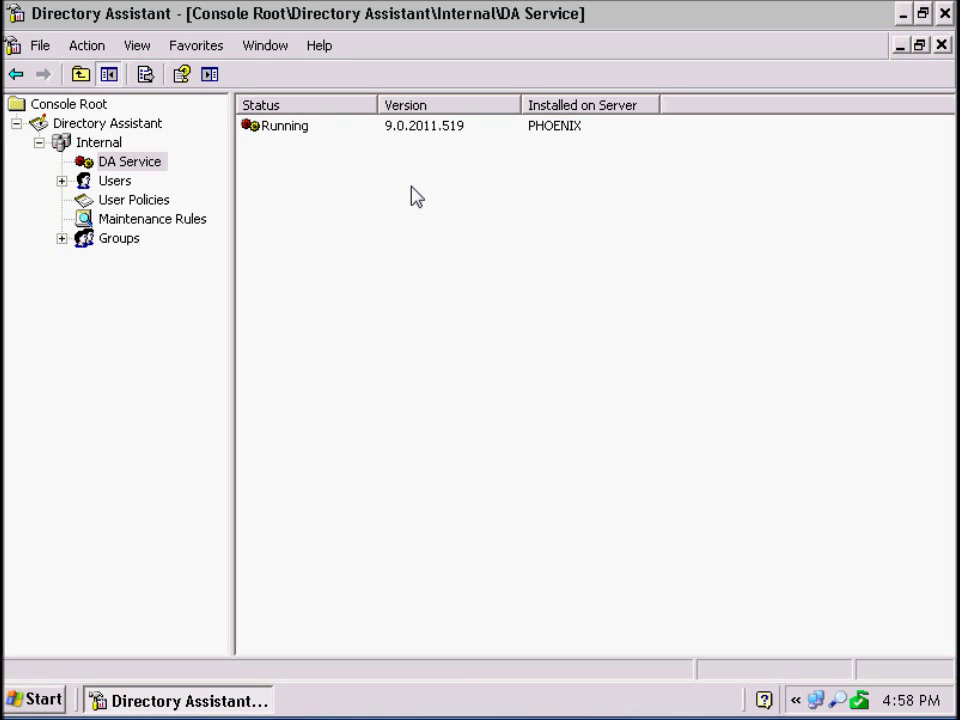
{"action": "left_click", "coordinate": [903, 14]}
{"action": "double_click", "coordinate": [37, 424]}
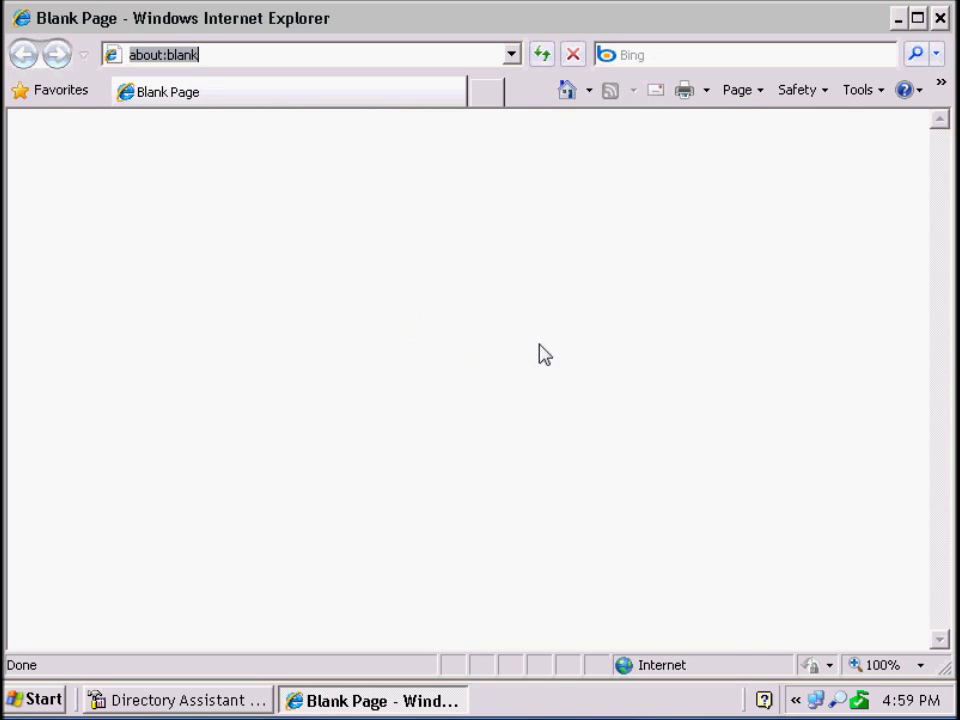
{"action": "type", "text": "http://phoenix"}
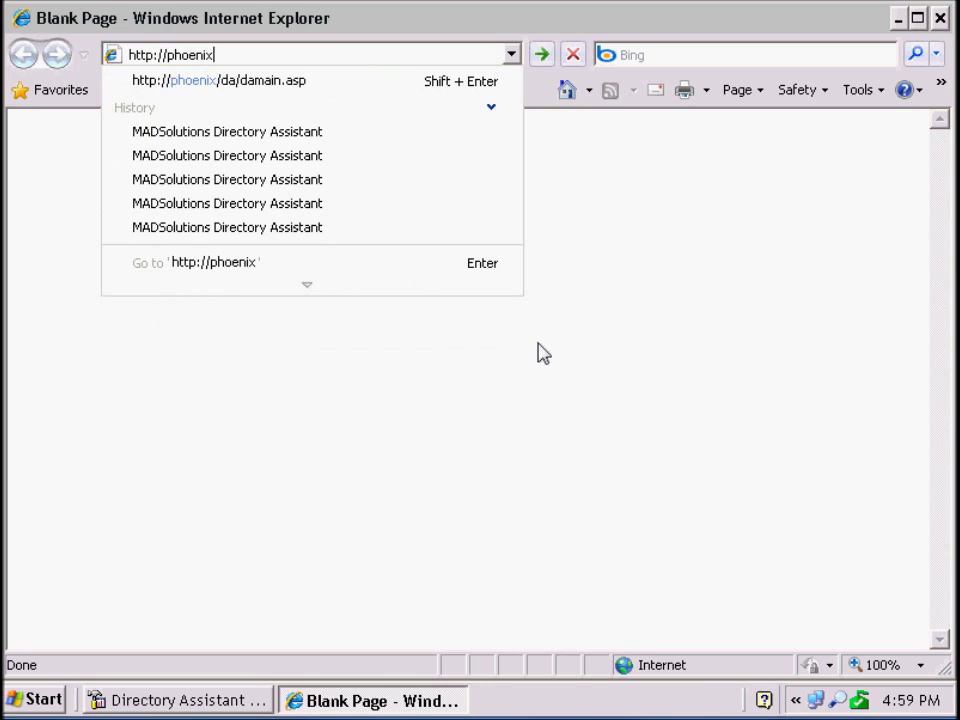
{"action": "type", "text": "/da/dam"}
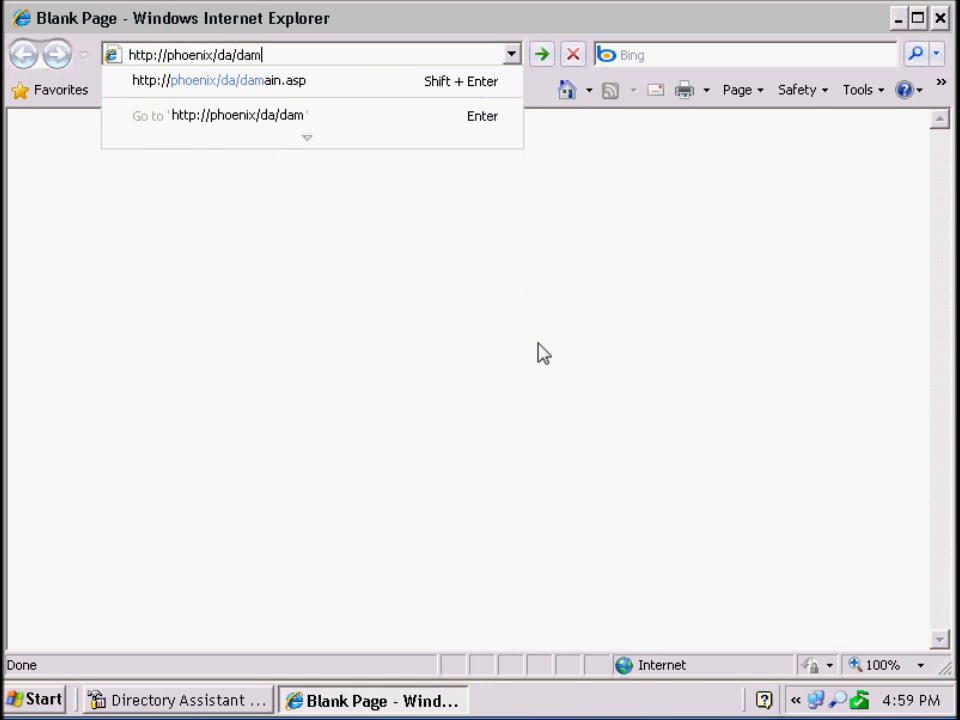
{"action": "type", "text": "ain.asp"}
{"action": "key", "text": "Return"}
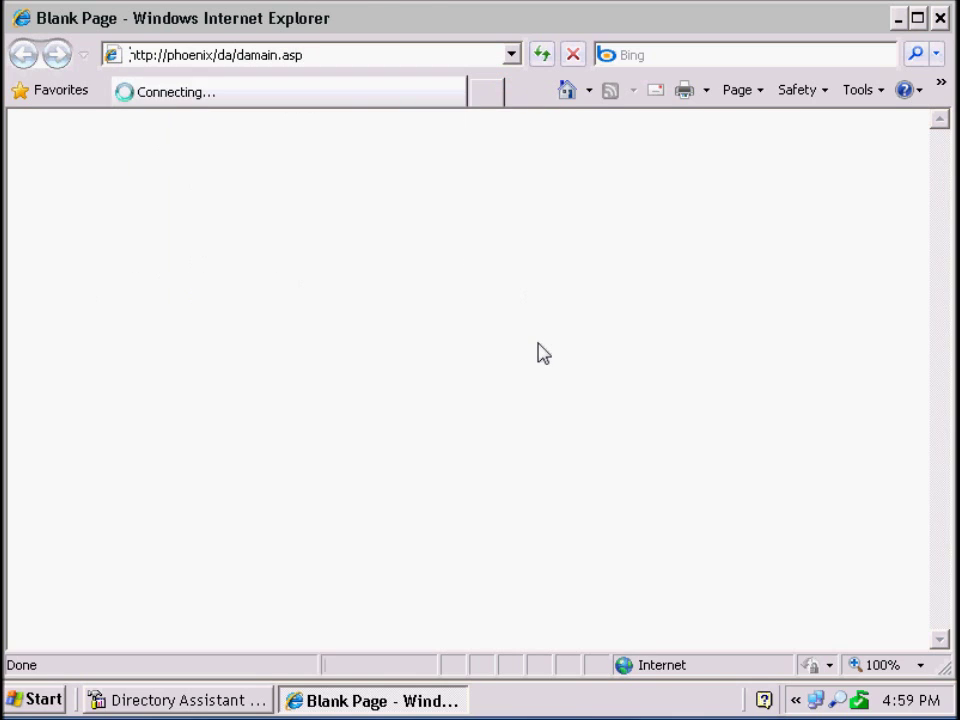